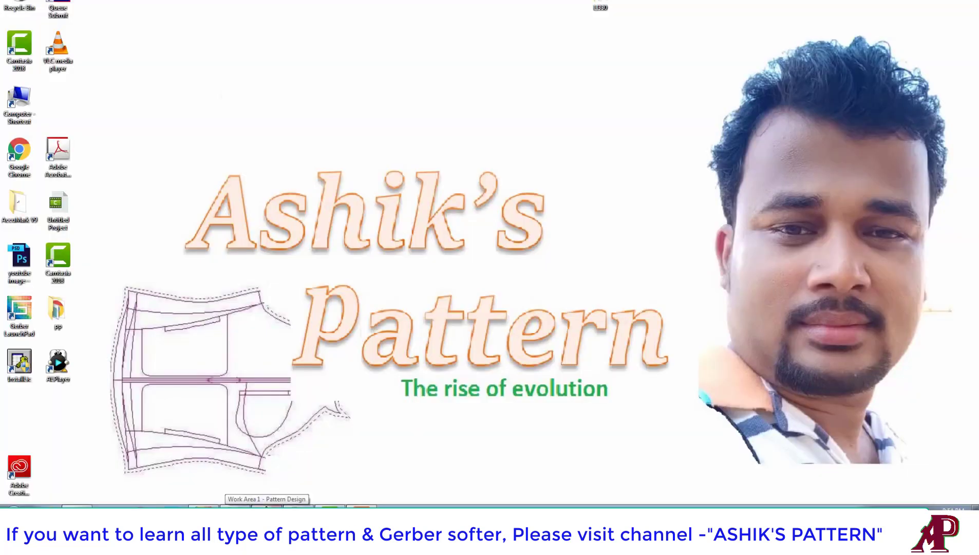
# Step: Restore the Pattern Design – Work Area 1 window from the taskbar
pyautogui.click(266, 506)
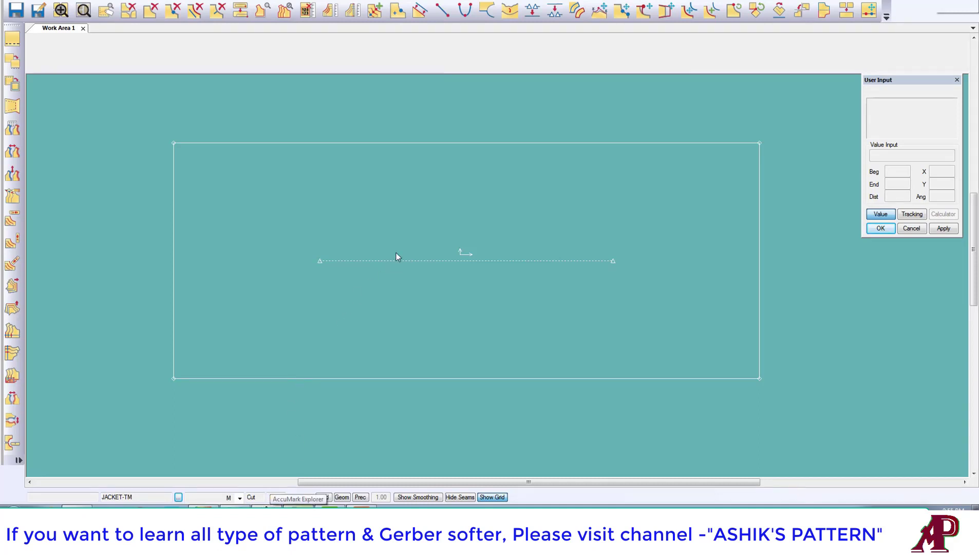
# Step: Pan the pattern work area before moving to the grade formula sheet
pyautogui.moveTo(398, 257)
pyautogui.mouseDown(button='middle')
pyautogui.moveTo(329, 264)
pyautogui.moveTo(375, 218)
pyautogui.mouseUp(button='middle')
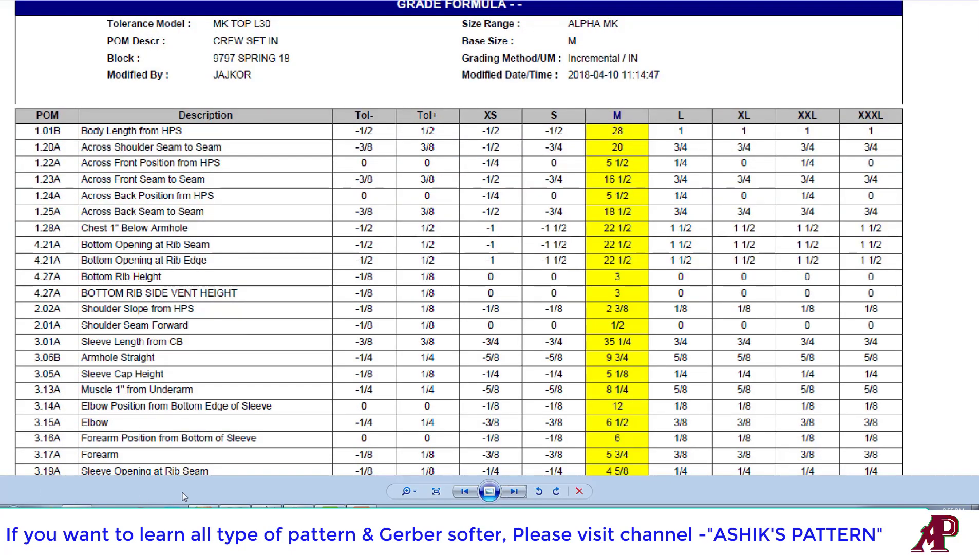
# Step: Page through the hoodie back and front sketches to the neck-drop and hood page, then return to AccuMark
pyautogui.click(466, 491)
pyautogui.click(465, 492)
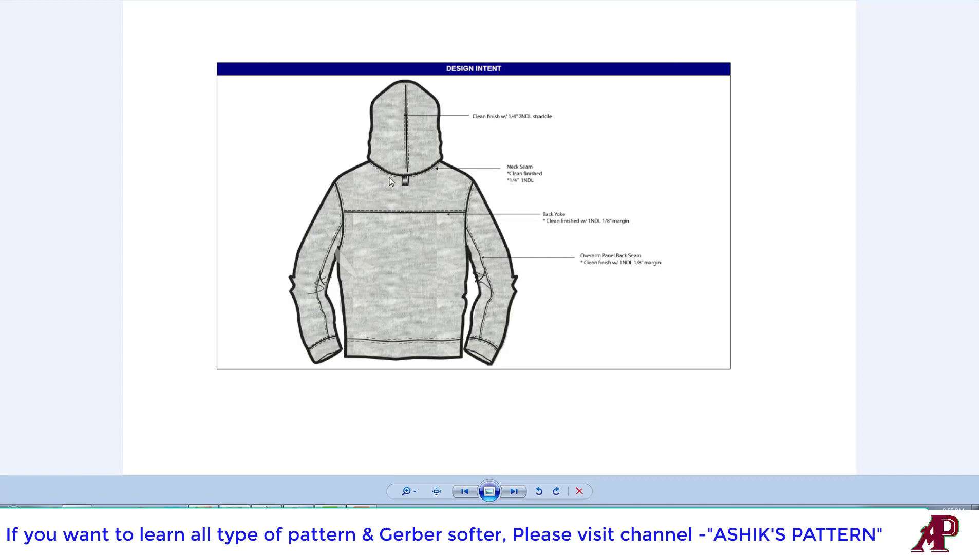
pyautogui.click(465, 491)
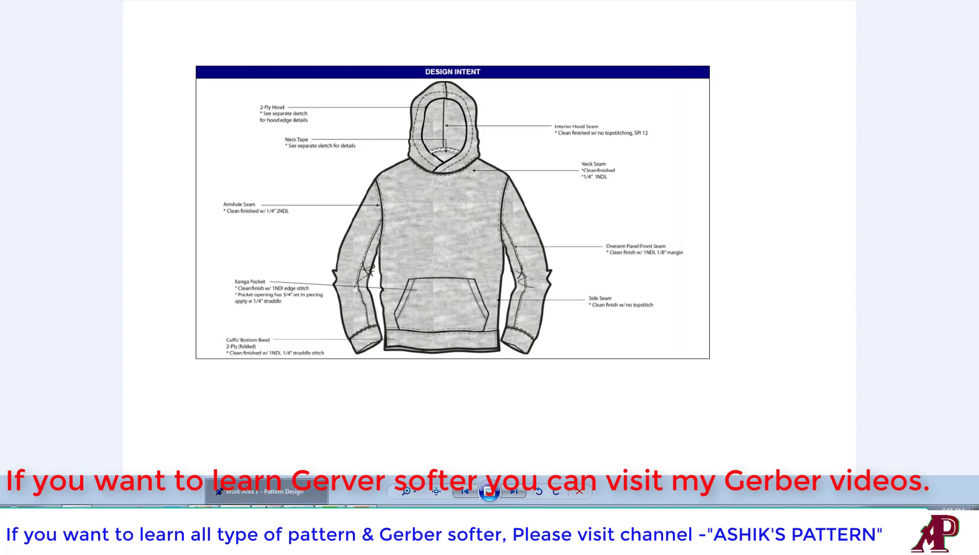
pyautogui.click(291, 504)
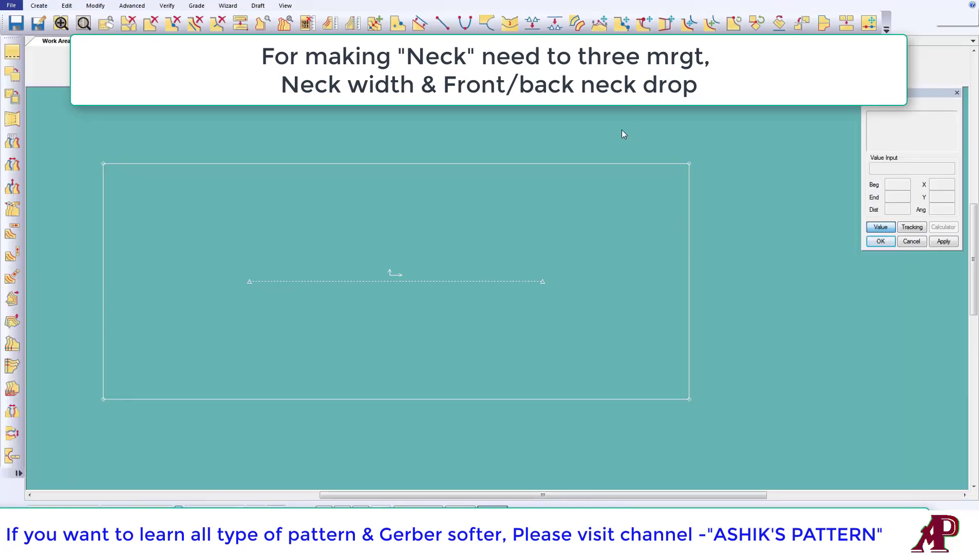
# Step: Offset the rectangle's bottom edge 4 1/4 inches inward for the half neck width
pyautogui.moveTo(625, 324); pyautogui.dragTo(607, 295, button='middle')
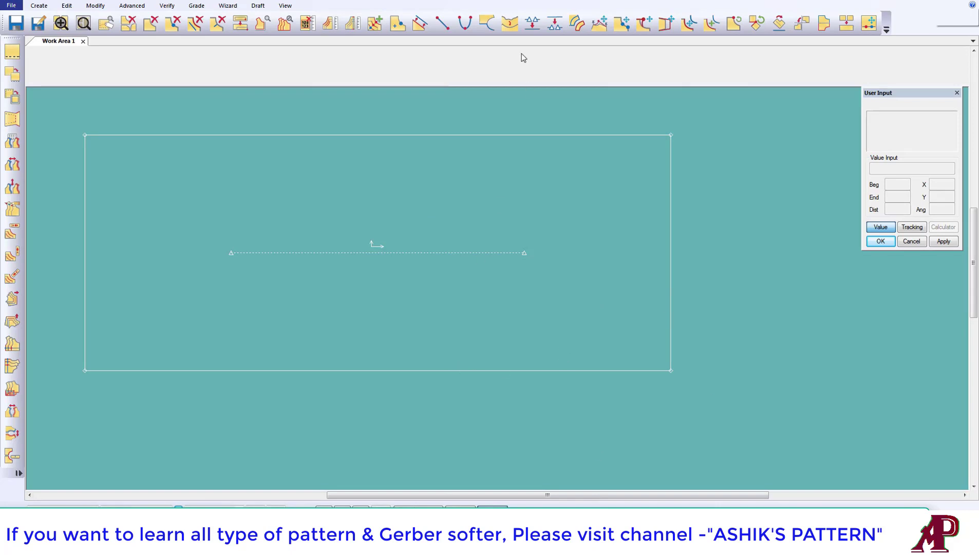
pyautogui.click(419, 23)
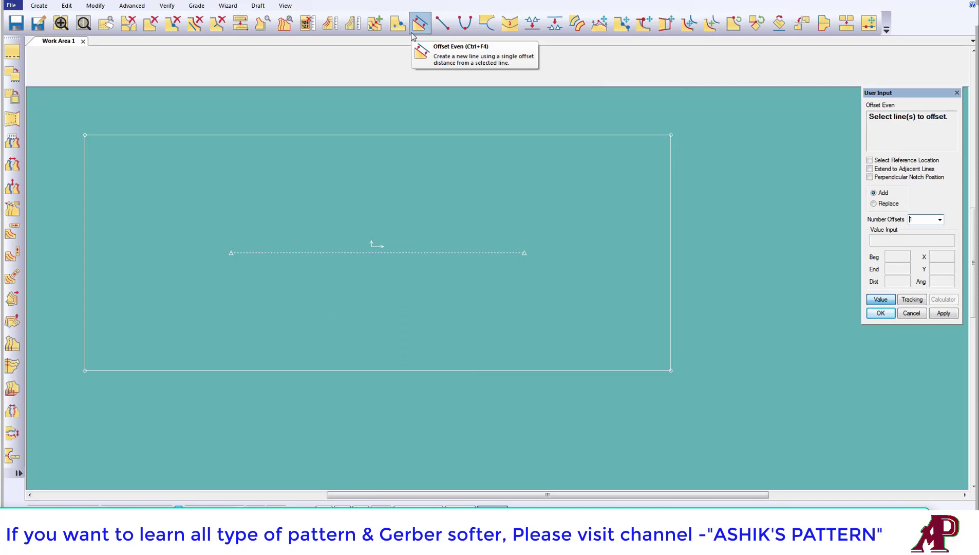
pyautogui.click(622, 370)
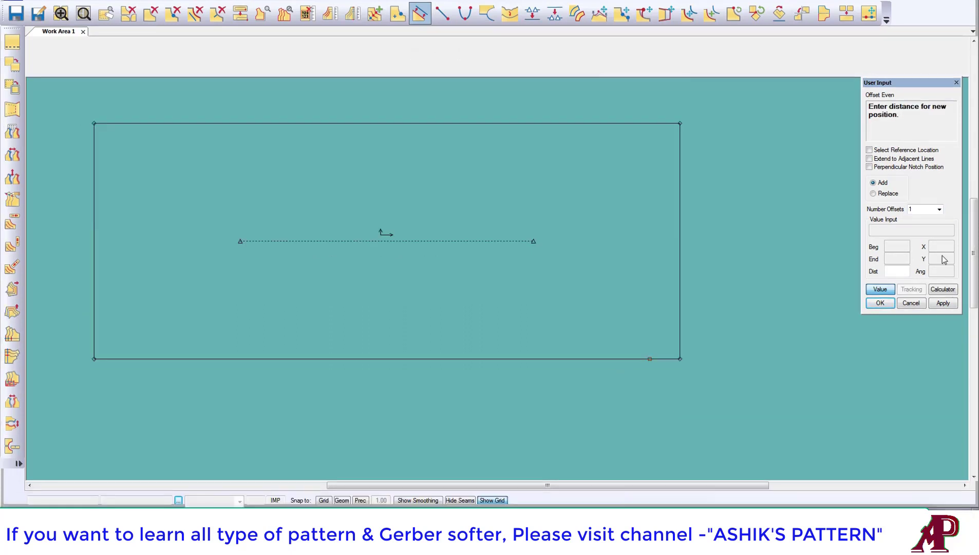
pyautogui.click(905, 272)
pyautogui.write('.2')
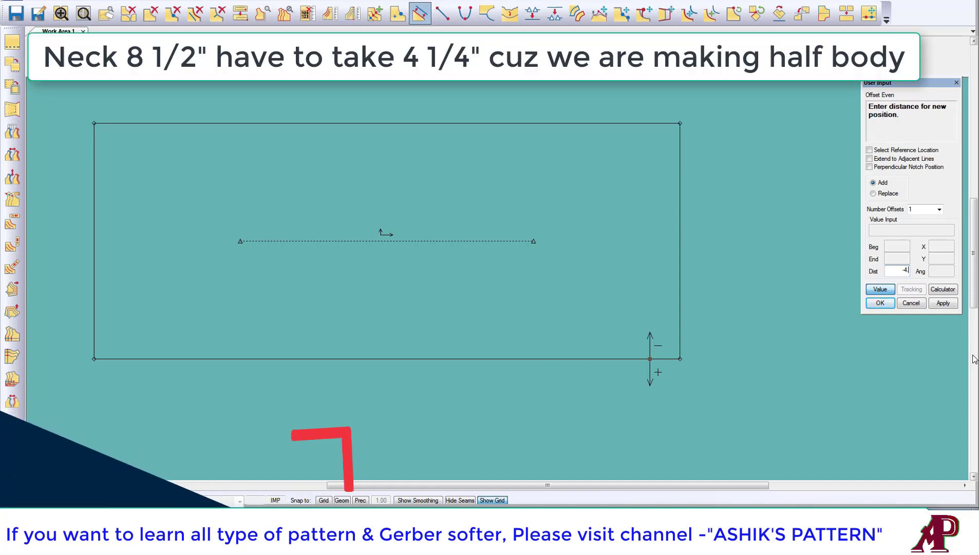
pyautogui.write('5')
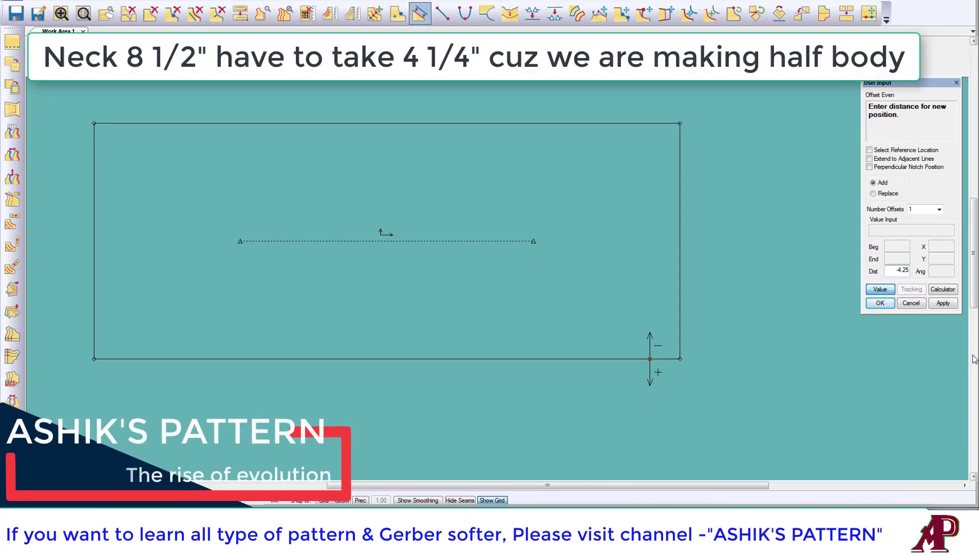
pyautogui.click(943, 303)
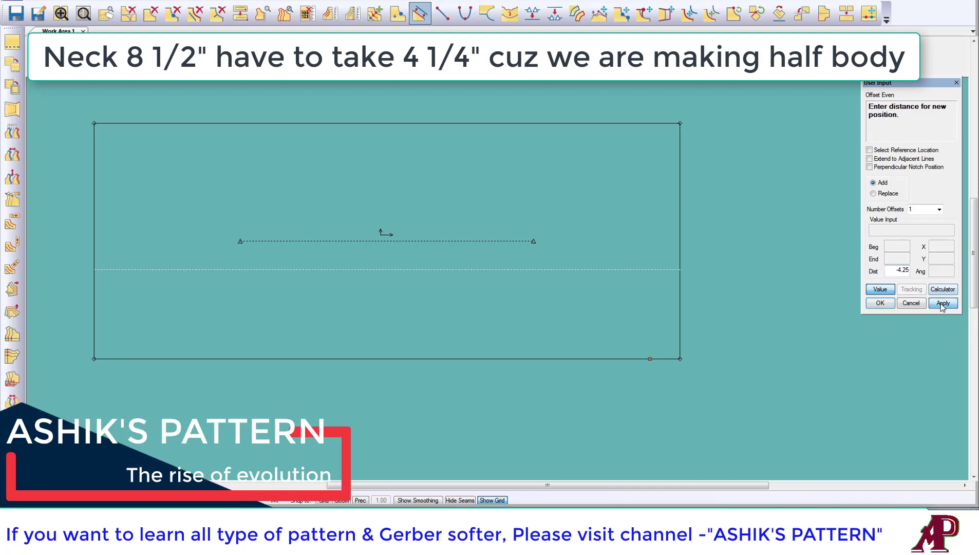
pyautogui.rightClick(624, 279)
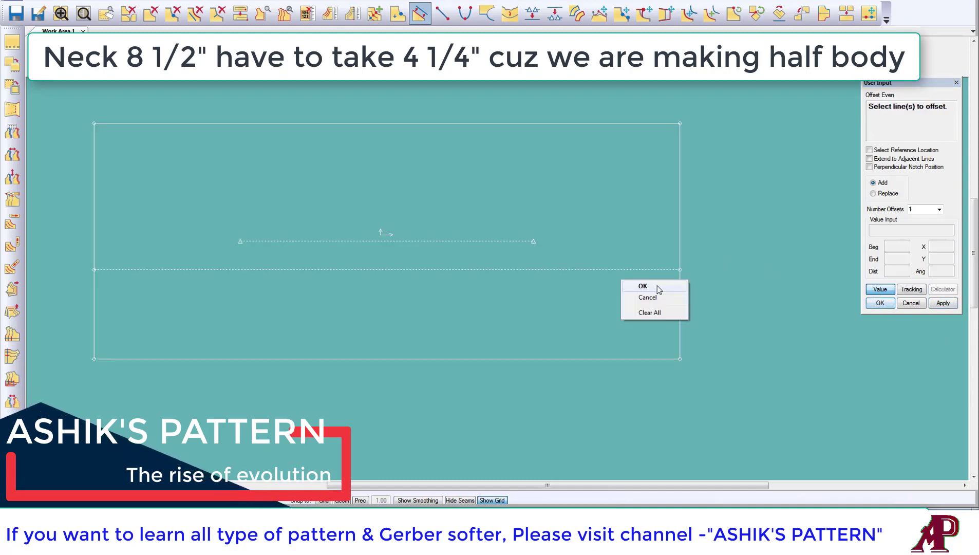
pyautogui.click(640, 283)
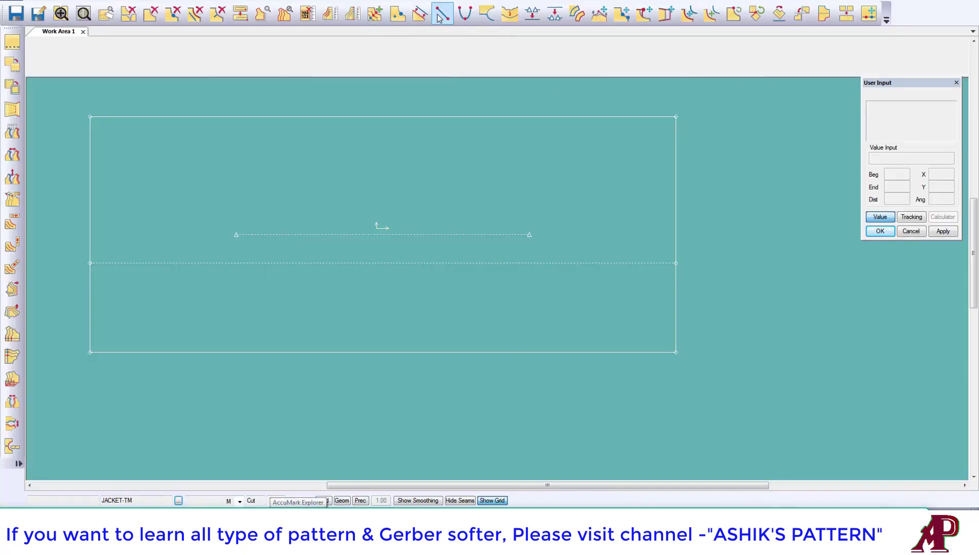
# Step: Offset the right edge inward by 4 and 3/4 inch for the front and back neck drops
pyautogui.click(420, 13)
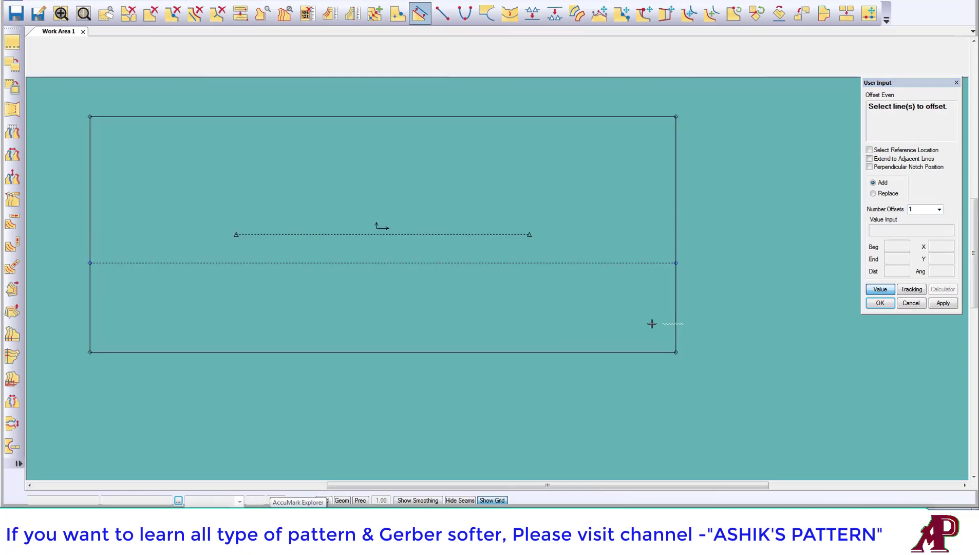
pyautogui.moveTo(682, 323); pyautogui.dragTo(710, 267)
pyautogui.click(674, 306)
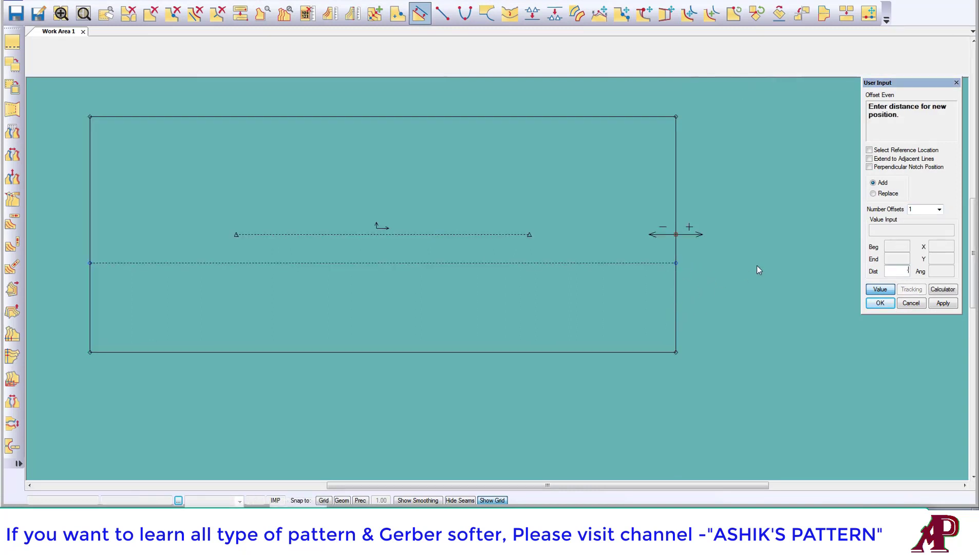
pyautogui.click(897, 271)
pyautogui.write('4')
pyautogui.press('Return')
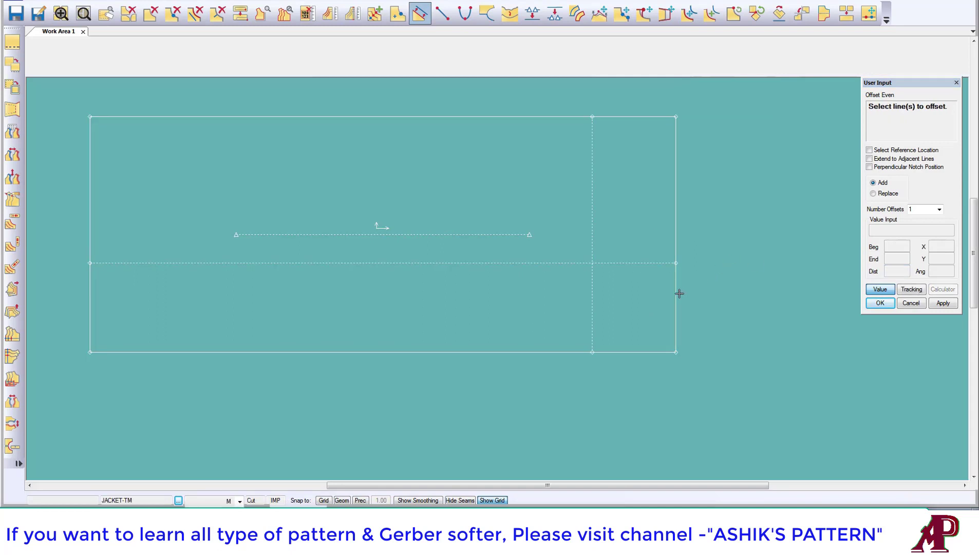
pyautogui.click(676, 296)
pyautogui.write('-.75')
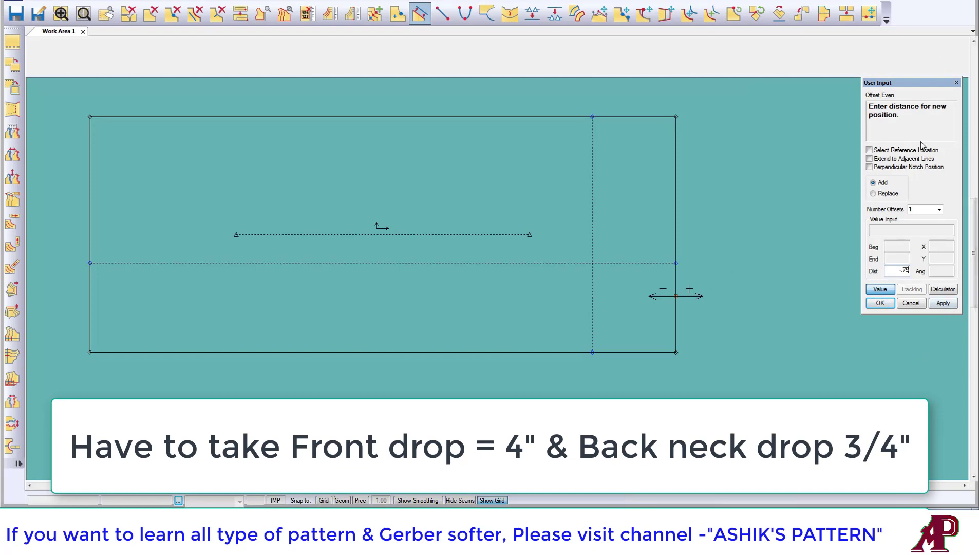
pyautogui.press('Return')
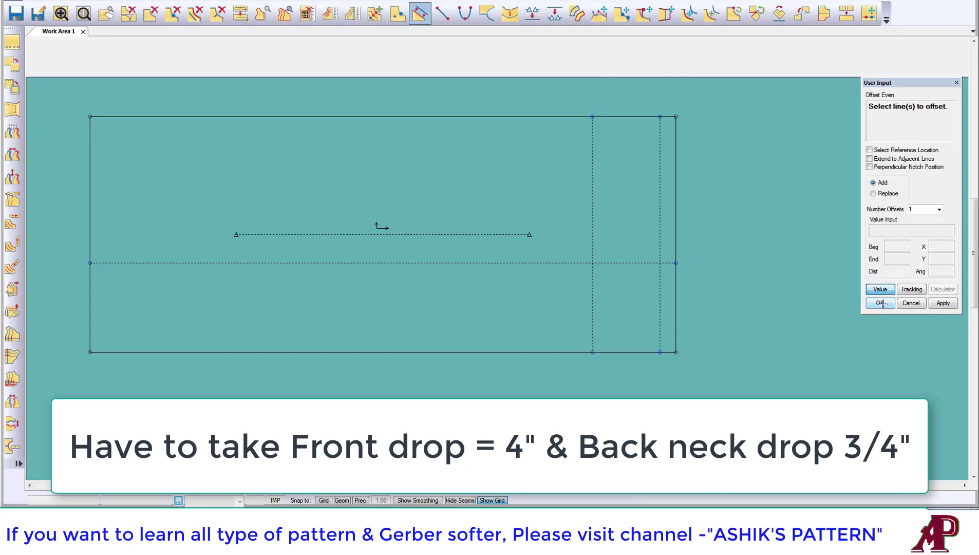
pyautogui.click(885, 301)
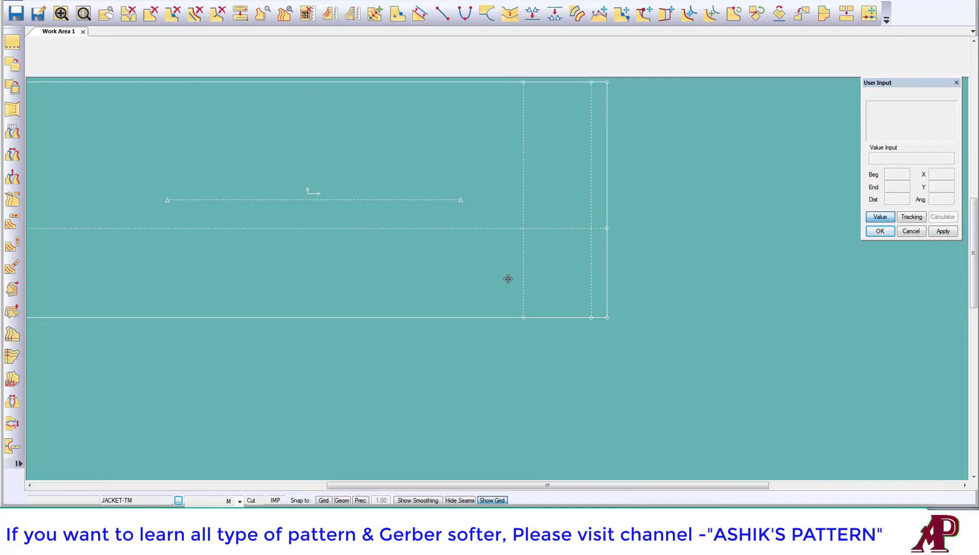
# Step: Draw the front neck curve from the front drop point to the neck-width corner
pyautogui.scroll(2, 560, 244)
pyautogui.scroll(2, 577, 280)
pyautogui.scroll(-1, 531, 266)
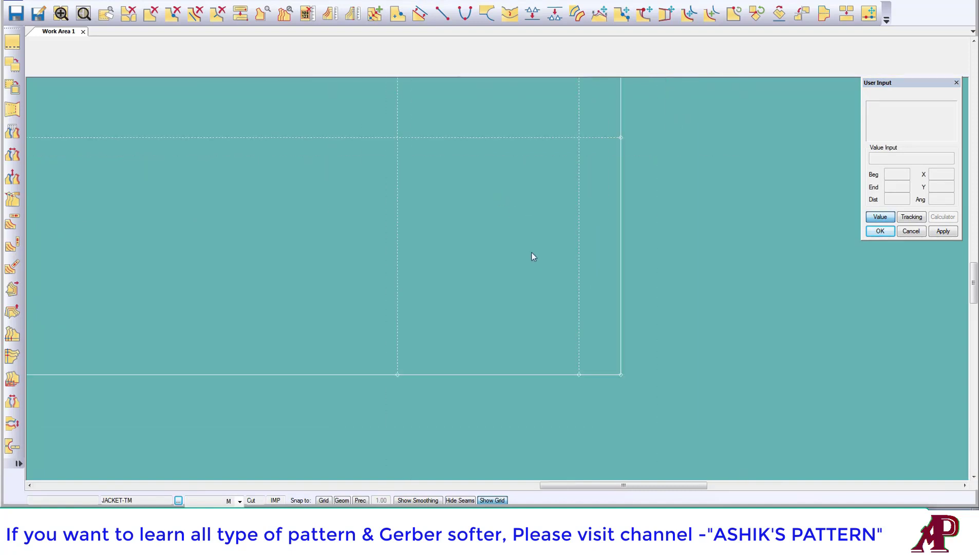
pyautogui.click(466, 11)
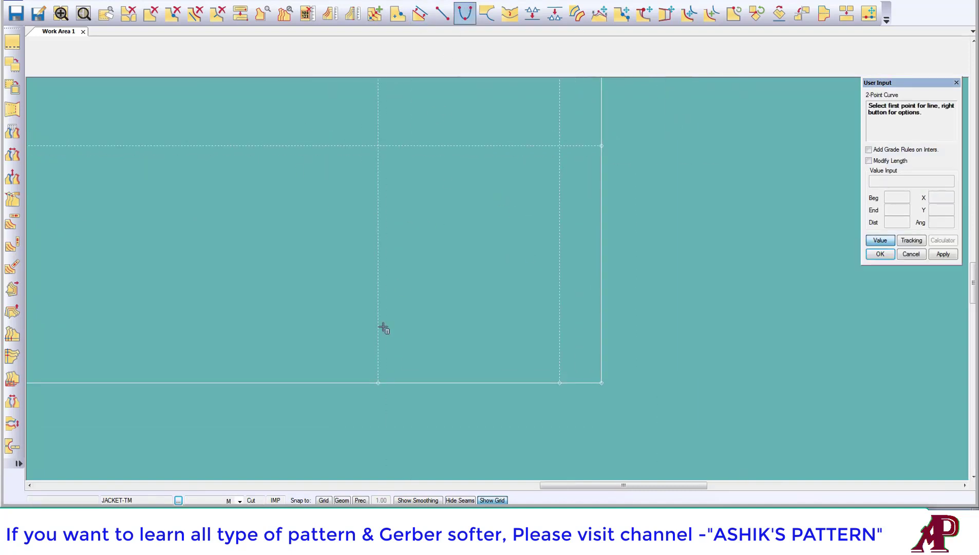
pyautogui.click(377, 382)
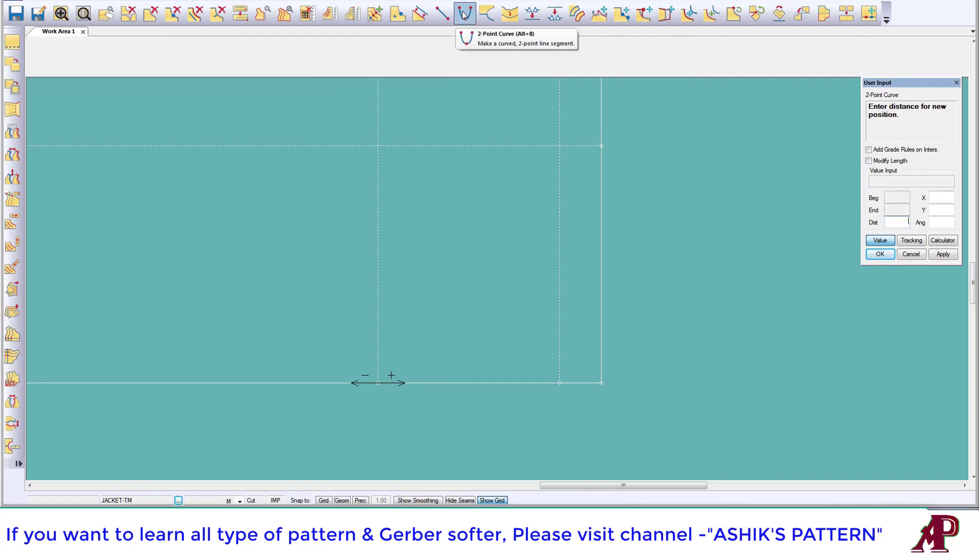
pyautogui.click(879, 240)
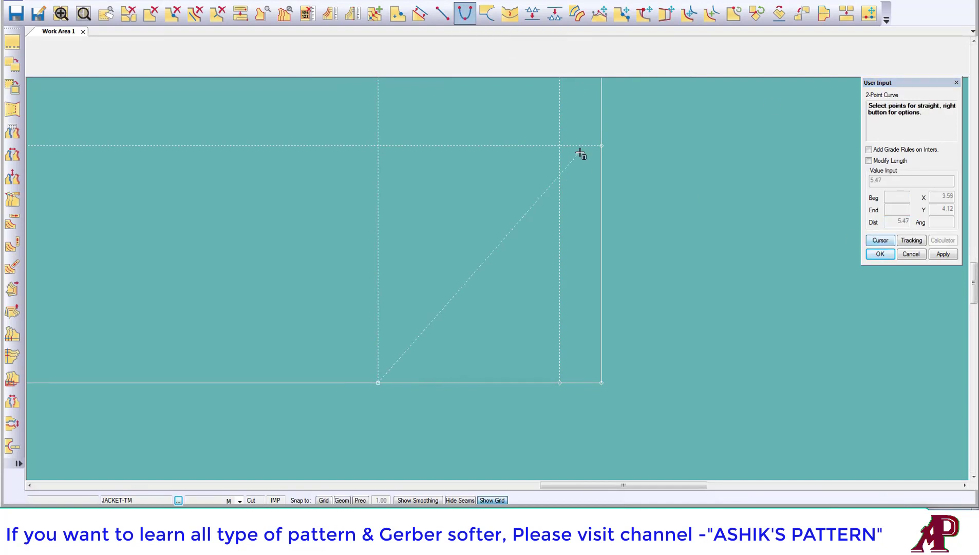
pyautogui.click(601, 146)
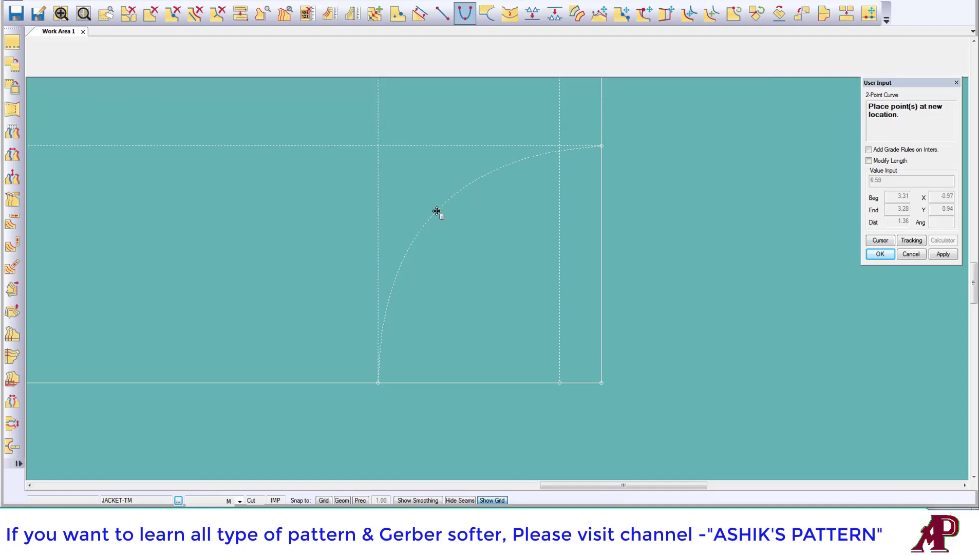
pyautogui.click(436, 211)
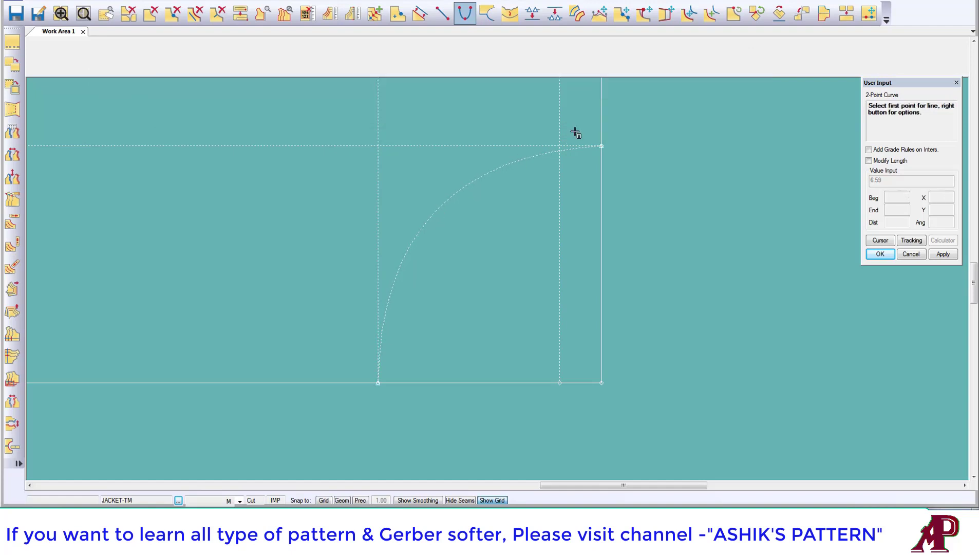
# Step: Draw the back neck curve from the neck-width corner to the back drop point
pyautogui.click(611, 142)
pyautogui.click(558, 383)
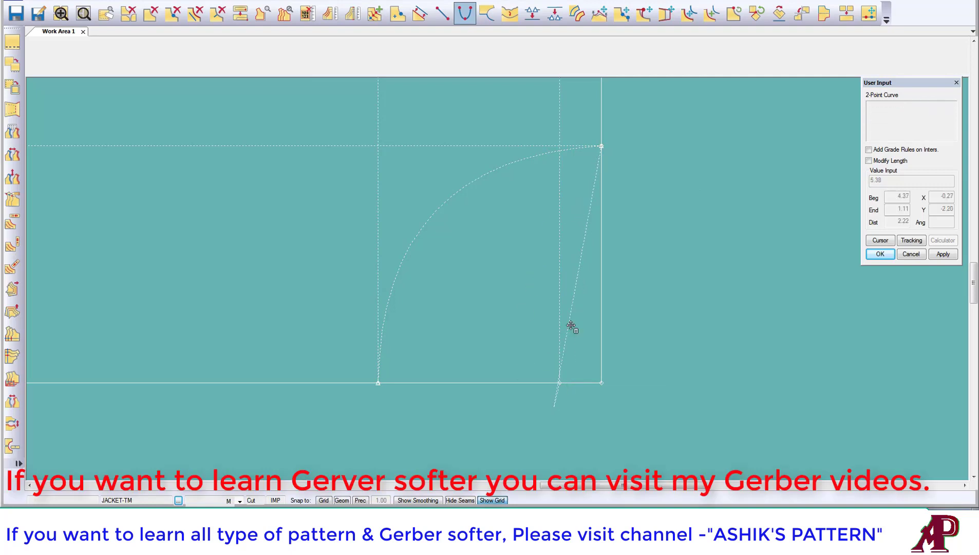
pyautogui.click(571, 326)
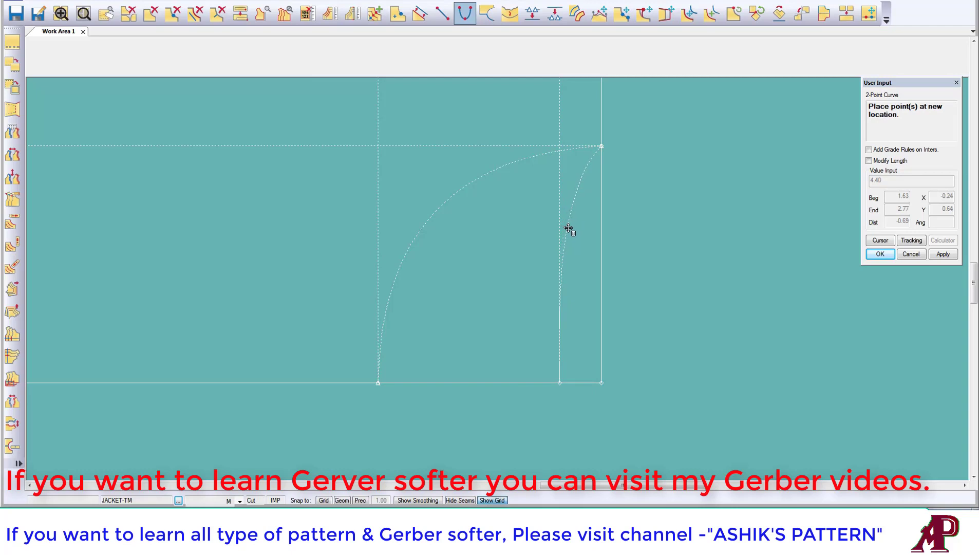
pyautogui.click(571, 222)
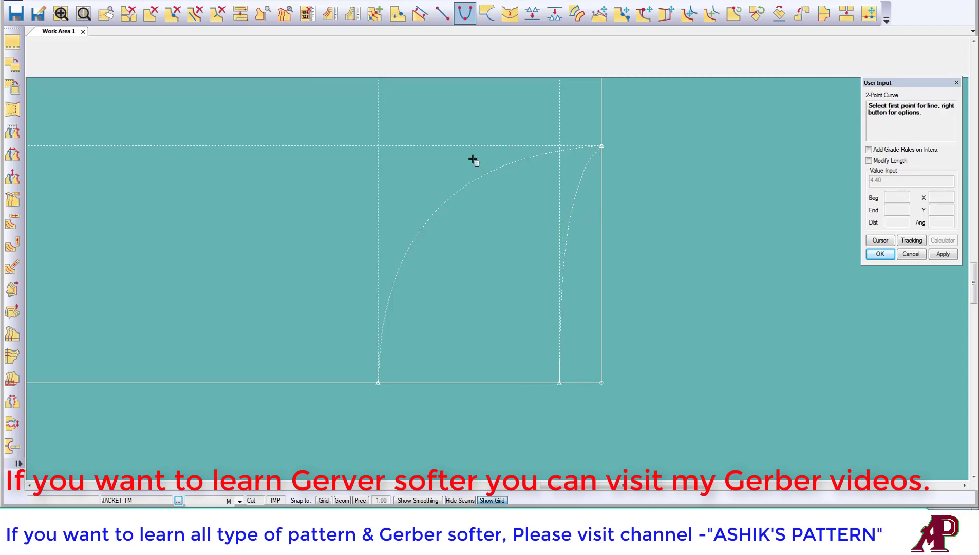
pyautogui.rightClick(500, 124)
pyautogui.click(486, 130)
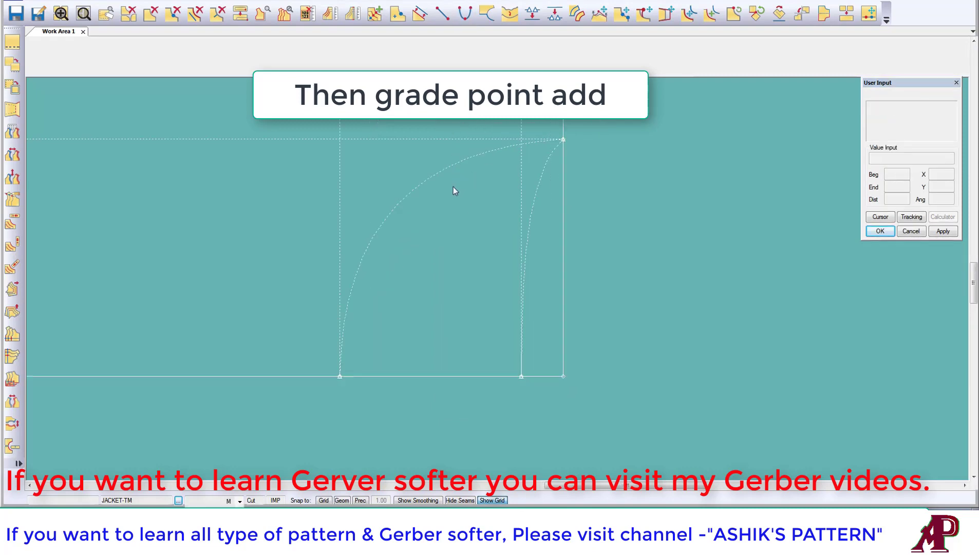
pyautogui.click(285, 13)
# Step: Add grade points along the inner and outer neck curves
pyautogui.click(374, 13)
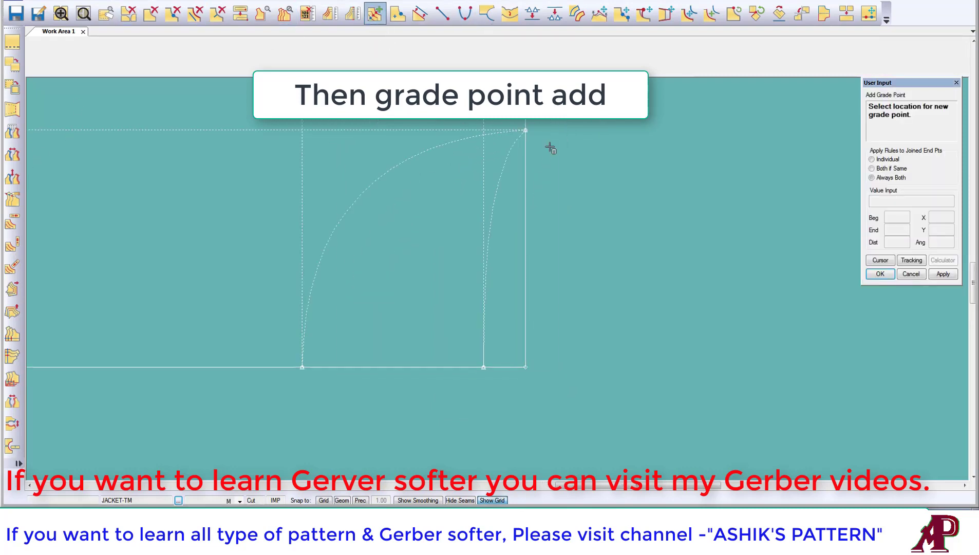
pyautogui.click(513, 143)
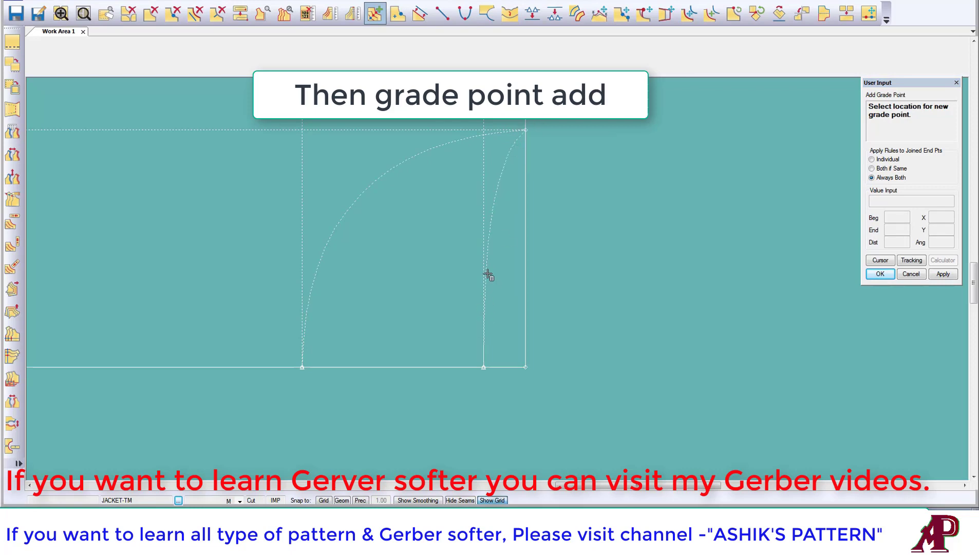
pyautogui.click(496, 233)
pyautogui.click(304, 339)
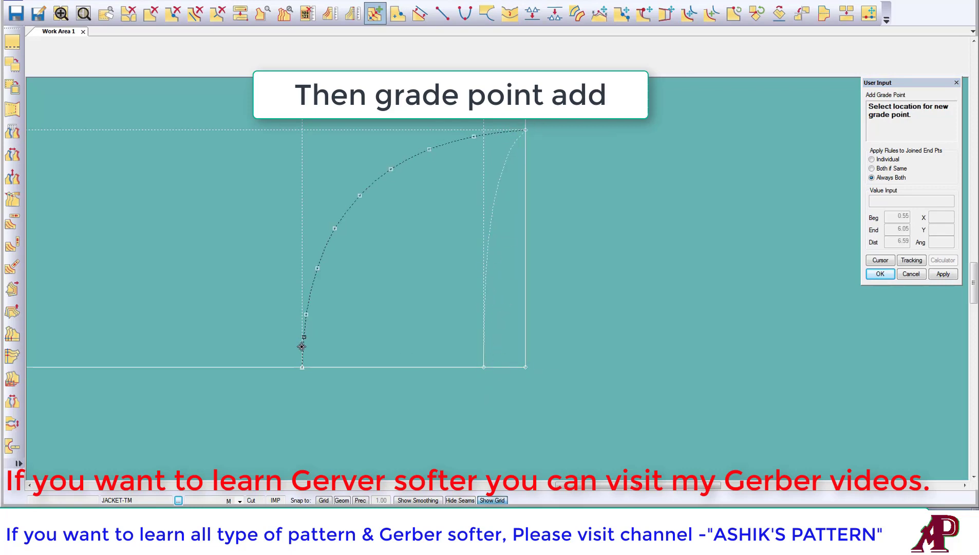
pyautogui.rightClick(455, 174)
pyautogui.click(421, 177)
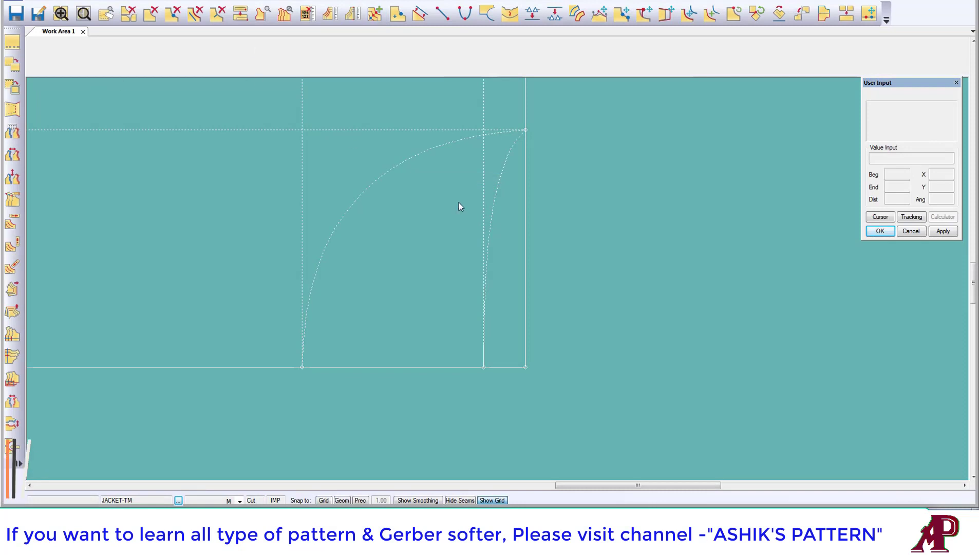
pyautogui.moveTo(431, 187); pyautogui.dragTo(415, 212, button='middle')
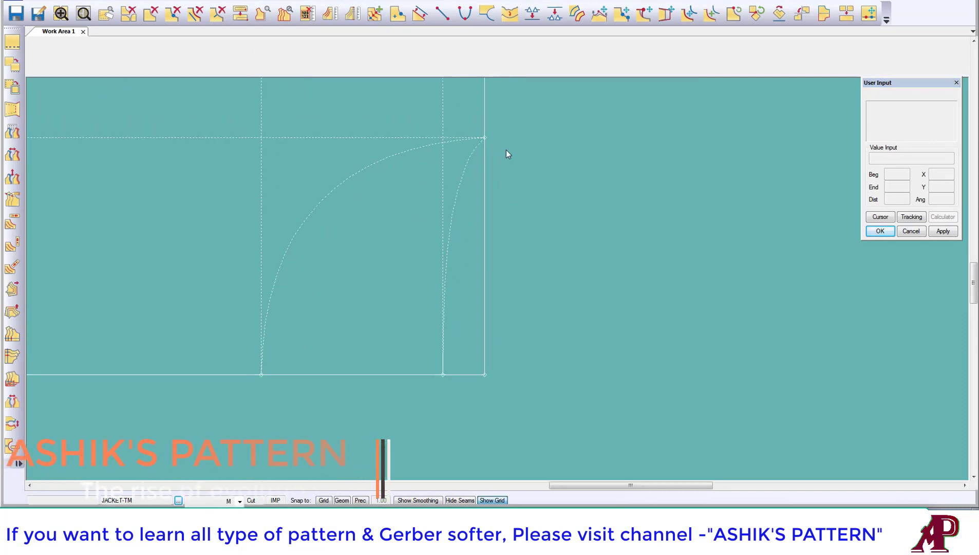
pyautogui.click(486, 14)
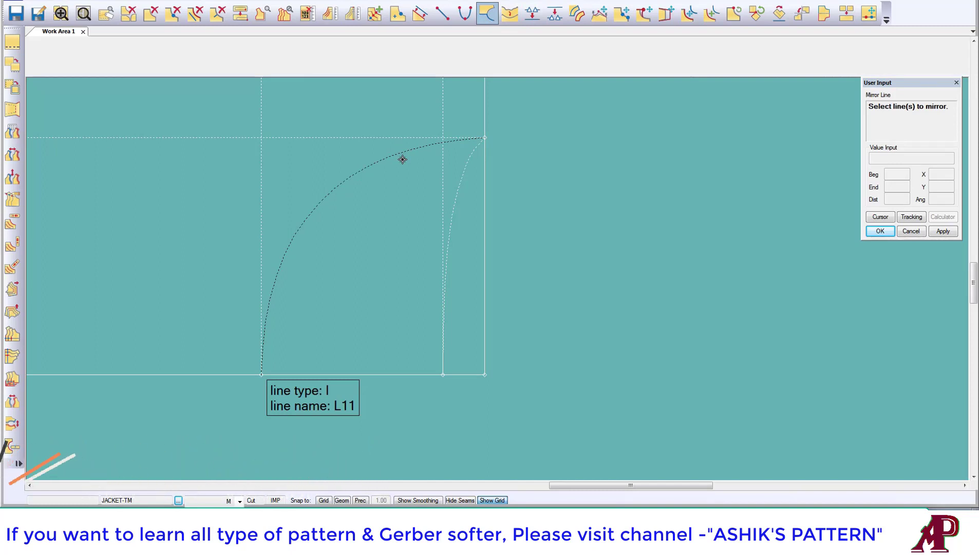
# Step: Mirror both neck curves and zoom out to show the whole bodice block
pyautogui.click(428, 149)
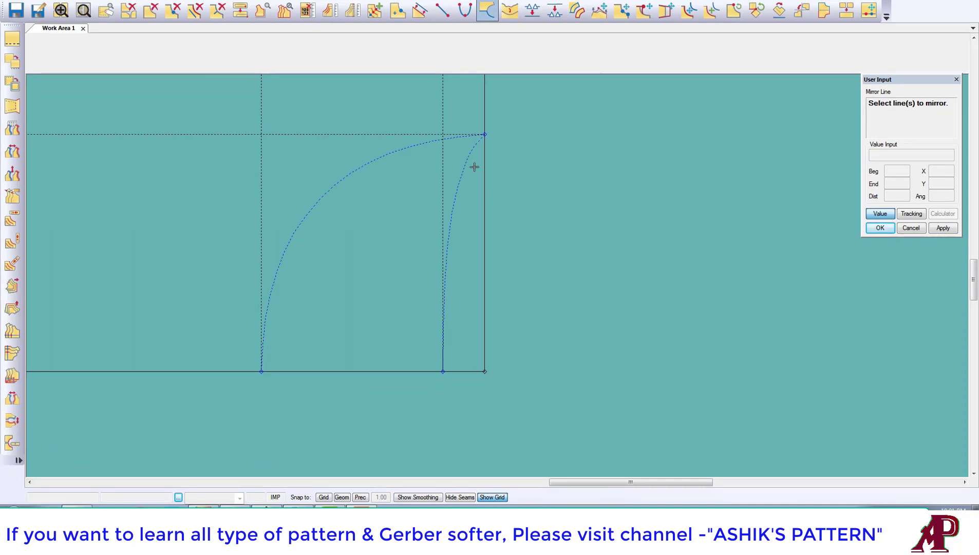
pyautogui.rightClick(466, 141)
pyautogui.click(459, 147)
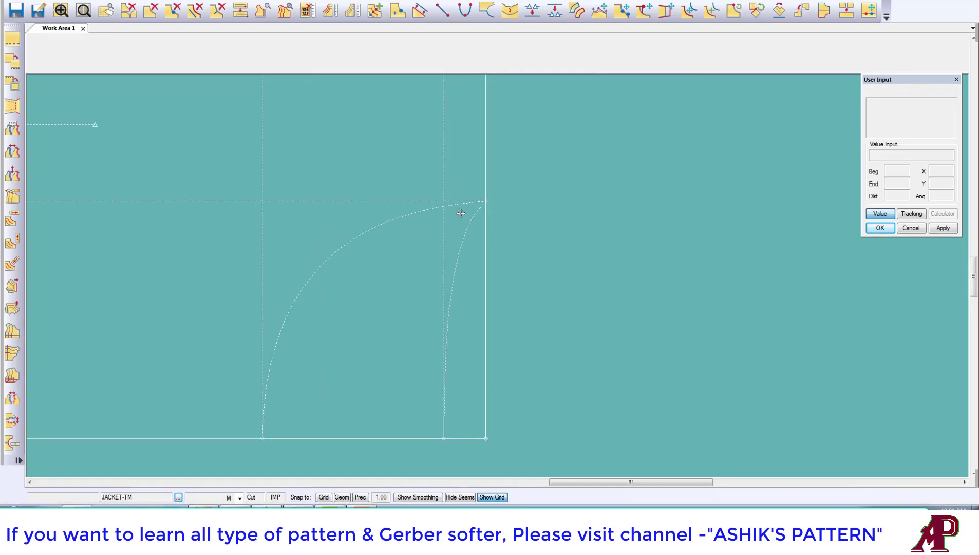
pyautogui.scroll(-2, 451, 210)
pyautogui.scroll(-2, 442, 213)
pyautogui.moveTo(442, 212)
pyautogui.mouseDown(button='middle')
pyautogui.moveTo(488, 286)
pyautogui.moveTo(512, 283)
pyautogui.mouseUp(button='middle')
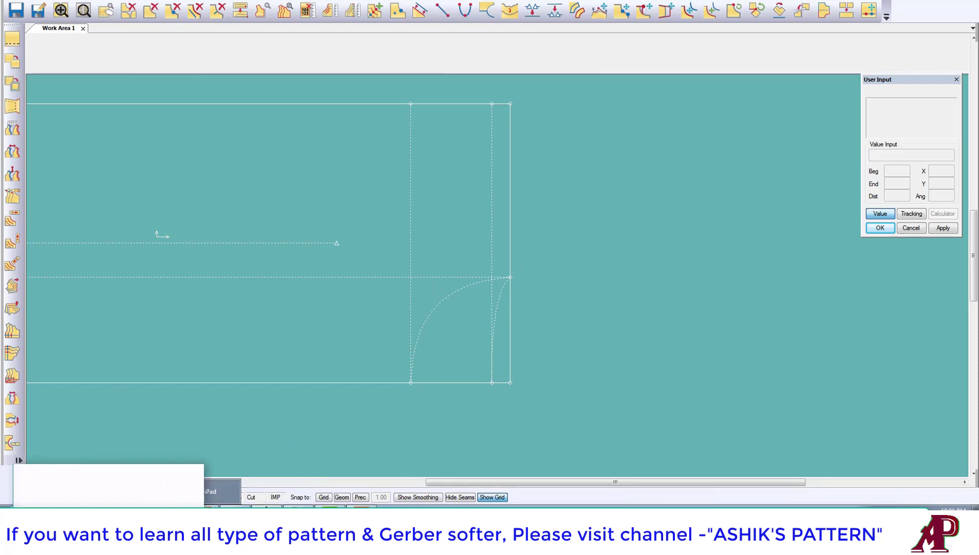
pyautogui.click(221, 491)
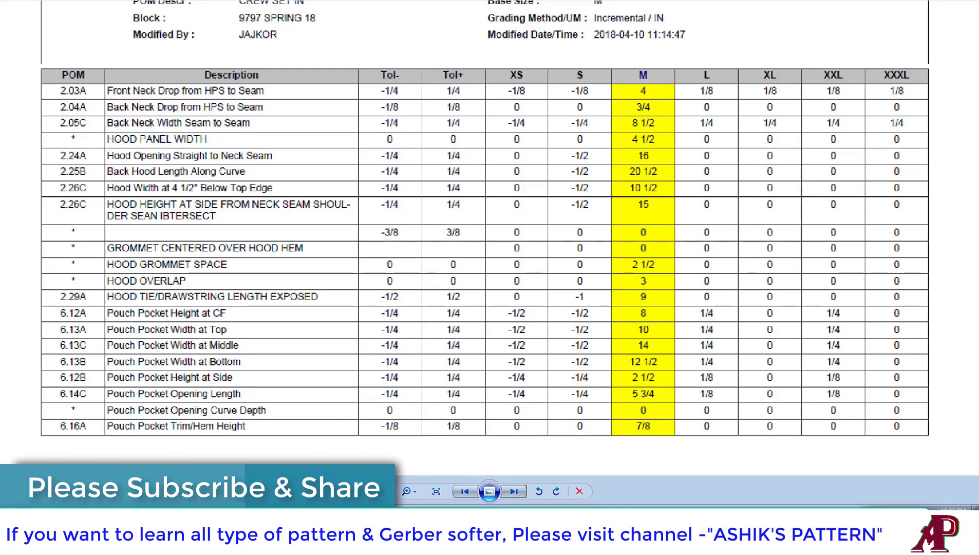
# Step: Show the GRADE FORMULA table and zoom in on the size M across-shoulder value of 20
pyautogui.click(463, 492)
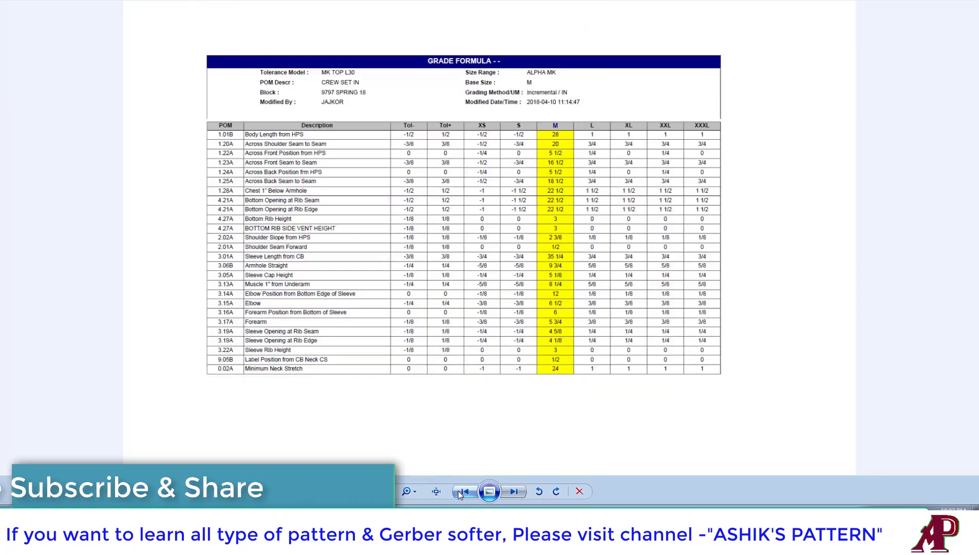
pyautogui.scroll(2, 312, 113)
pyautogui.scroll(1, 305, 104)
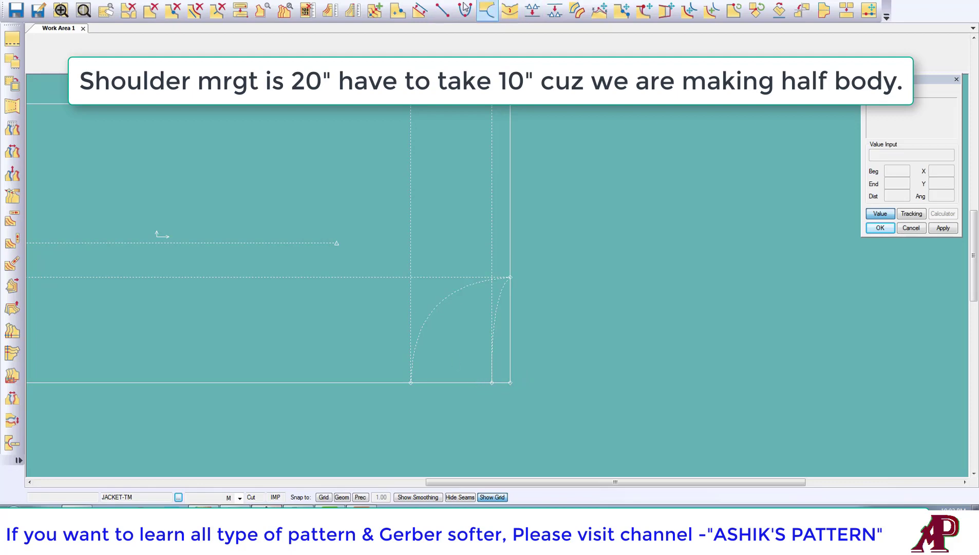
# Step: Offset bottom line L03 by 10 inches to mark the half-body shoulder width
pyautogui.click(419, 10)
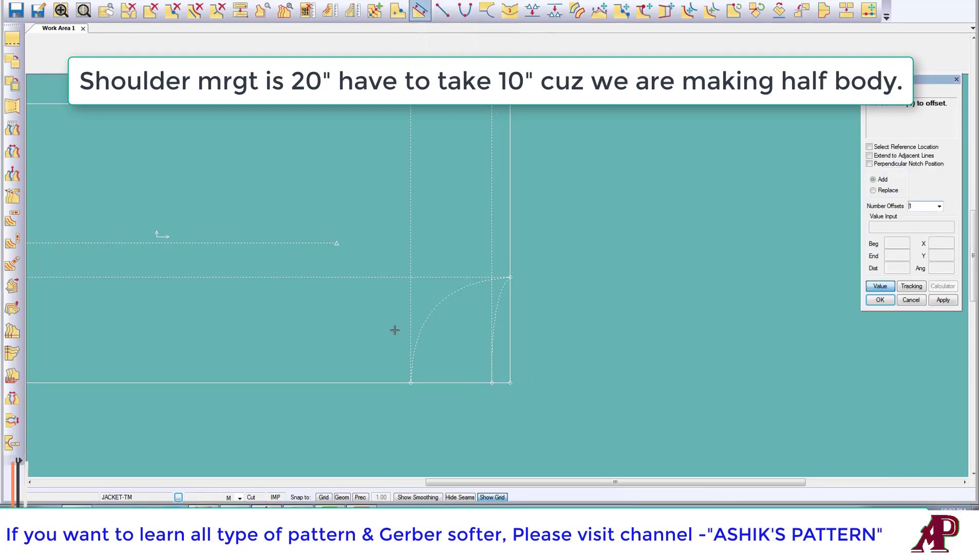
pyautogui.click(453, 382)
pyautogui.write('-10')
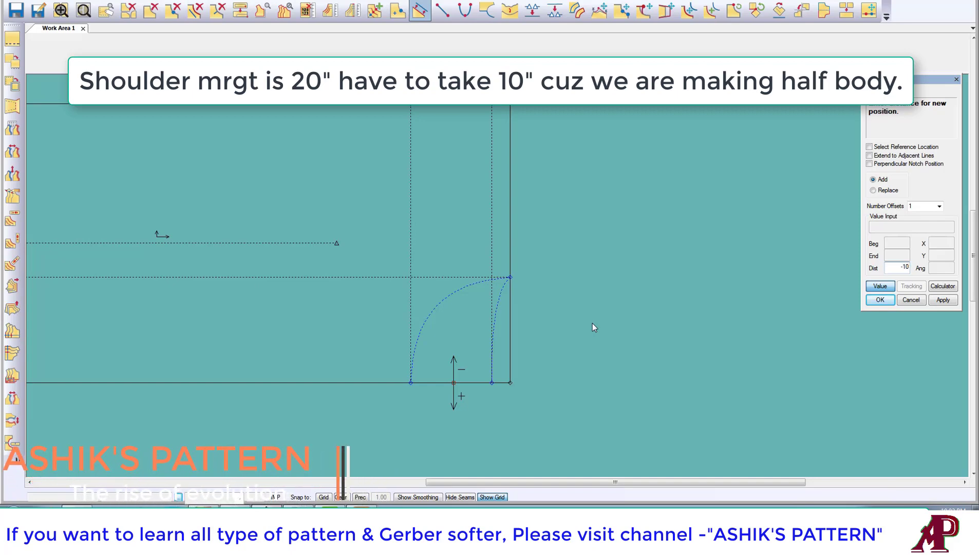
pyautogui.press('Return')
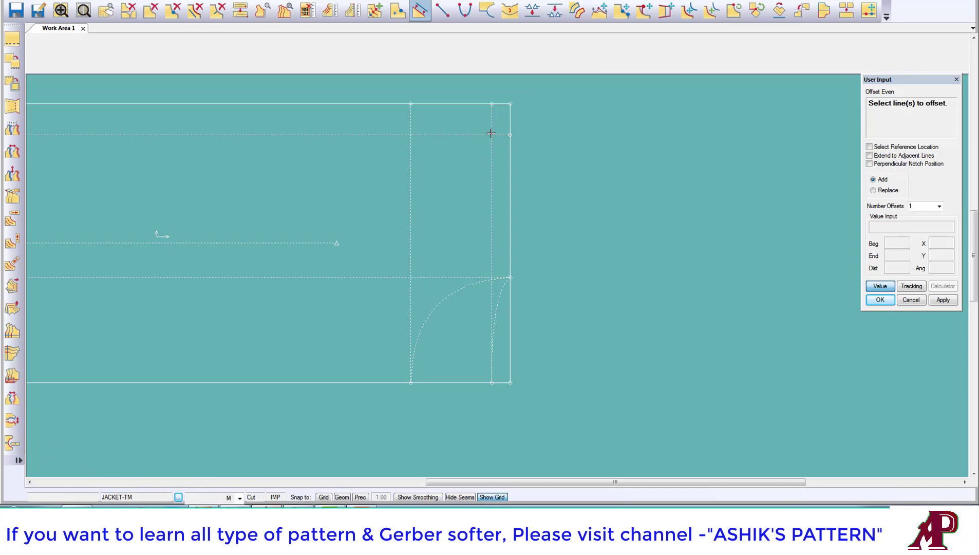
pyautogui.rightClick(518, 138)
pyautogui.click(513, 140)
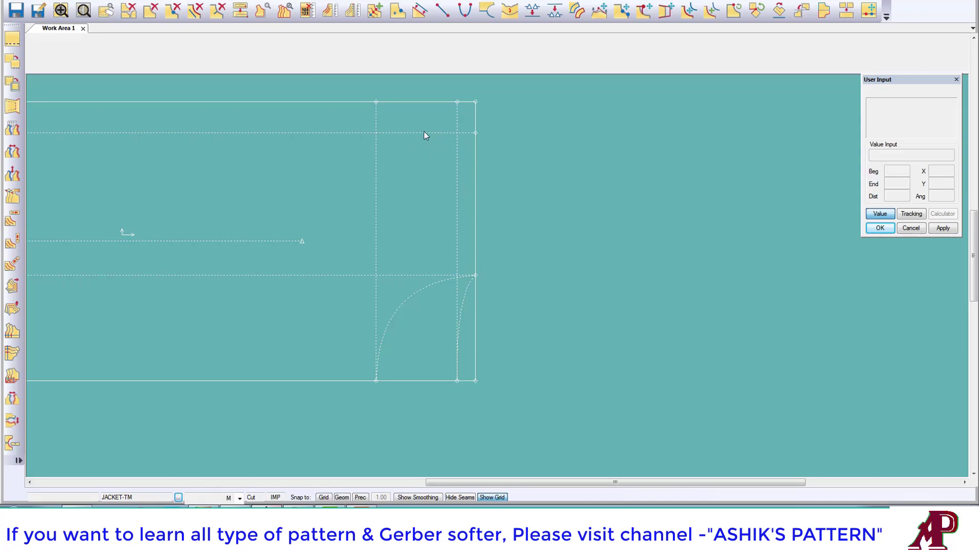
pyautogui.click(469, 276)
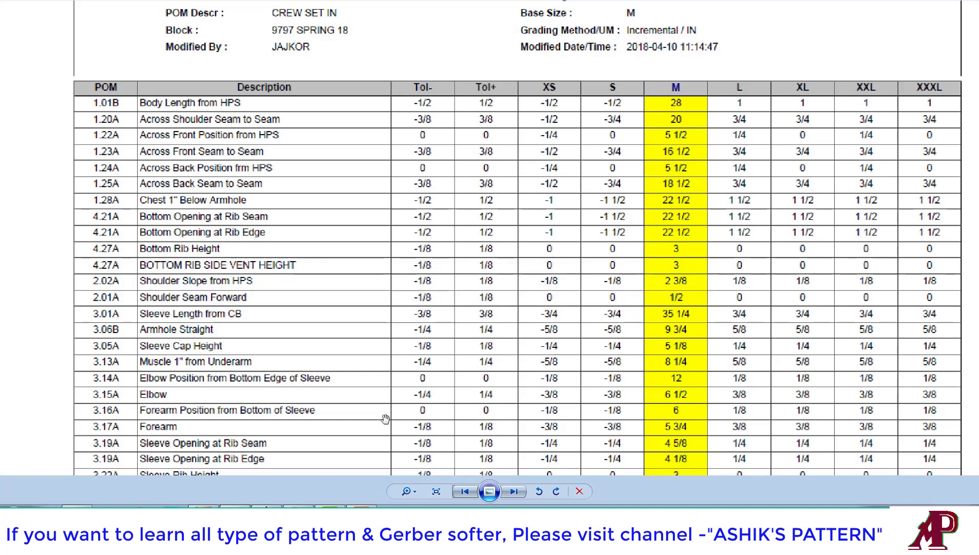
# Step: Offset the right vertical edge 2 inches inward to mark the shoulder slope
pyautogui.click(297, 505)
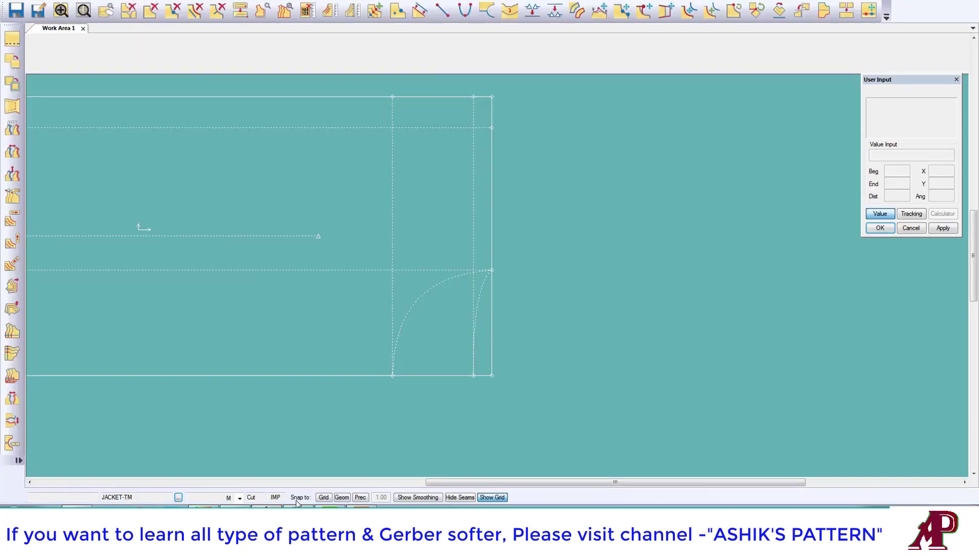
pyautogui.click(420, 18)
pyautogui.click(479, 174)
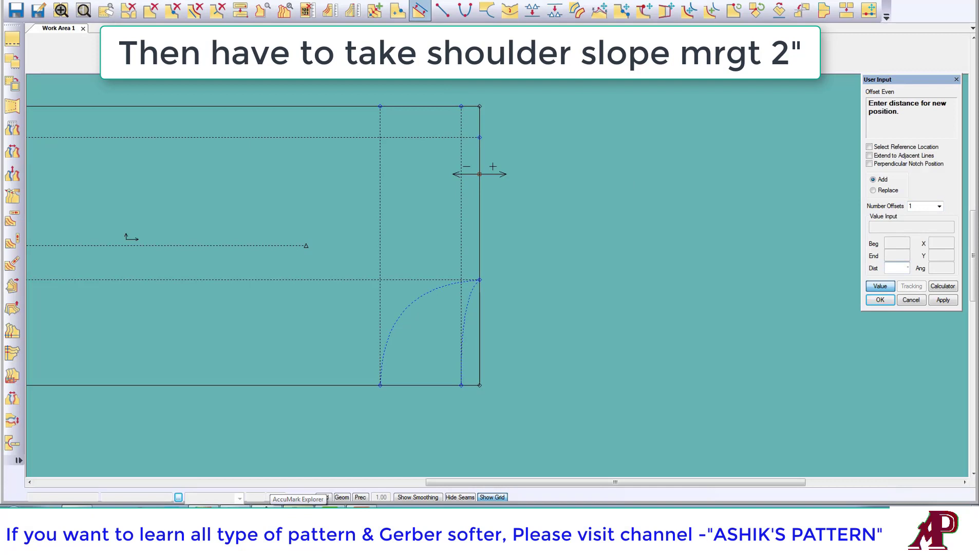
pyautogui.write('2')
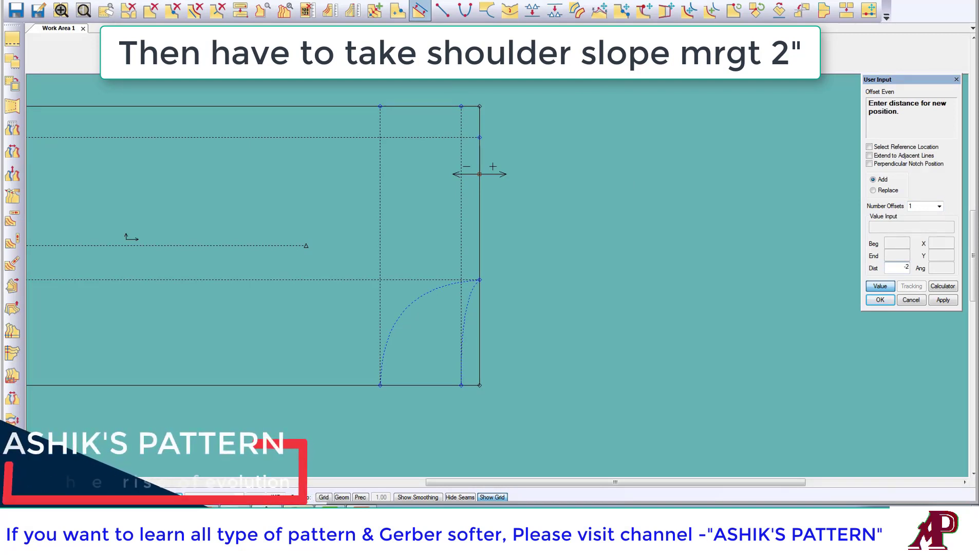
pyautogui.press('Return')
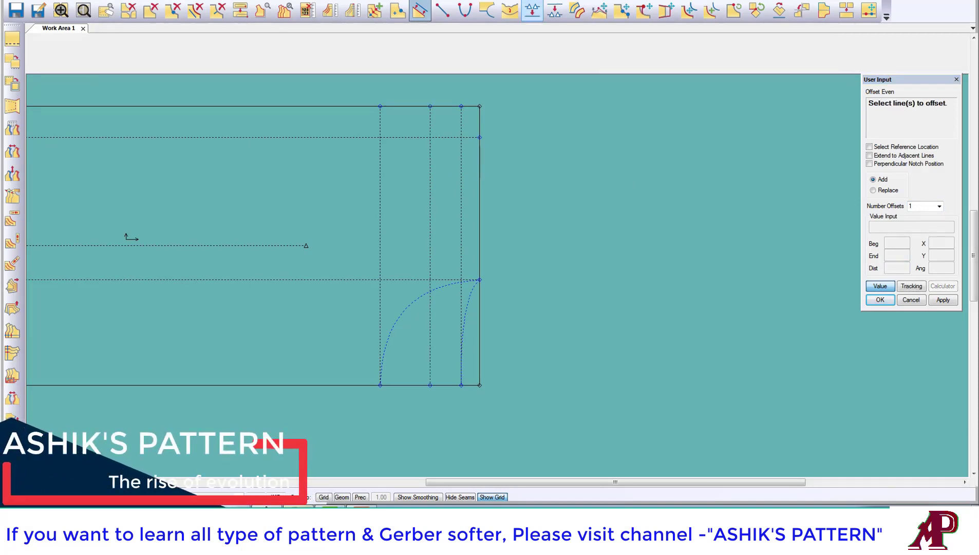
pyautogui.press('Escape')
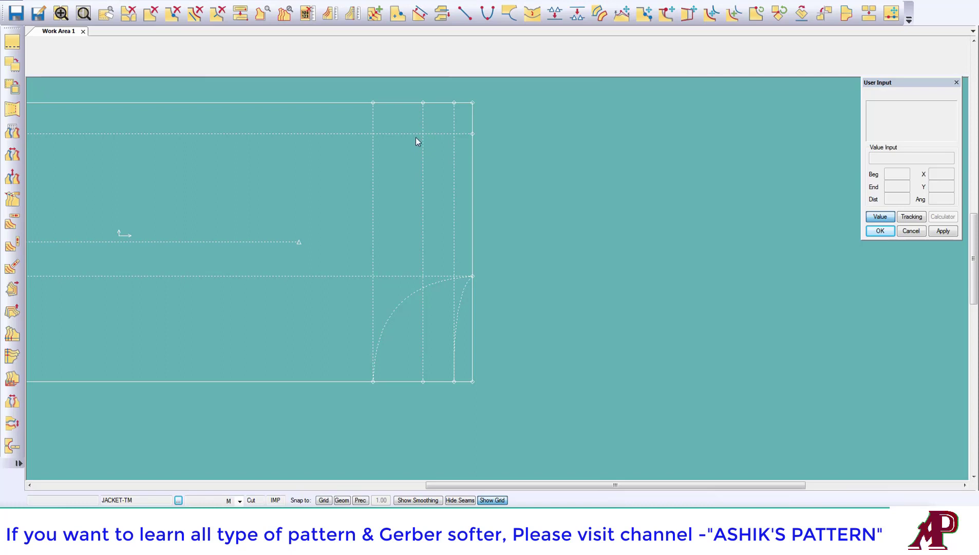
# Step: Clip the new vertical line and the shoulder line at their intersection
pyautogui.click(442, 12)
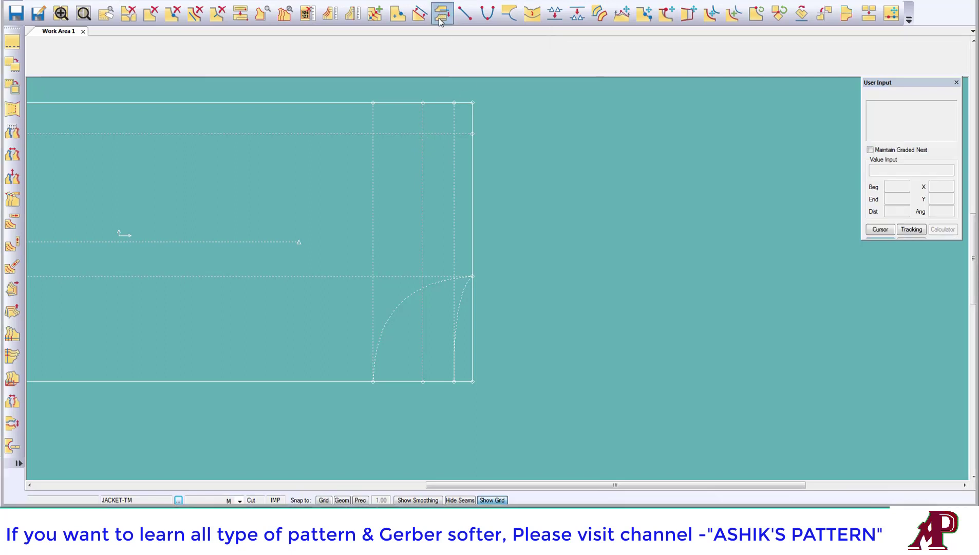
pyautogui.click(423, 154)
pyautogui.click(423, 134)
pyautogui.click(405, 133)
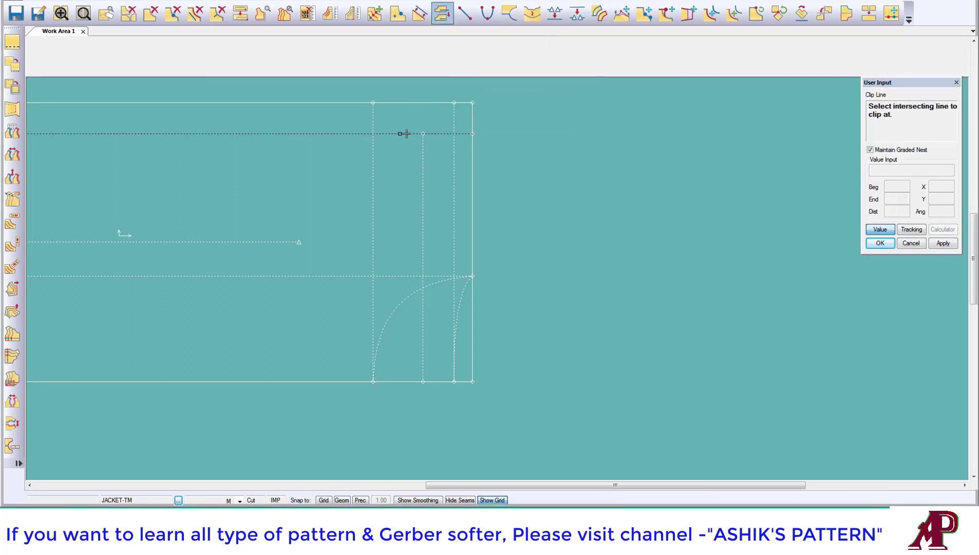
pyautogui.click(423, 146)
pyautogui.rightClick(502, 135)
# Step: Draw the sloped shoulder line from the clipped corner down to the neck point
pyautogui.click(502, 136)
pyautogui.click(465, 14)
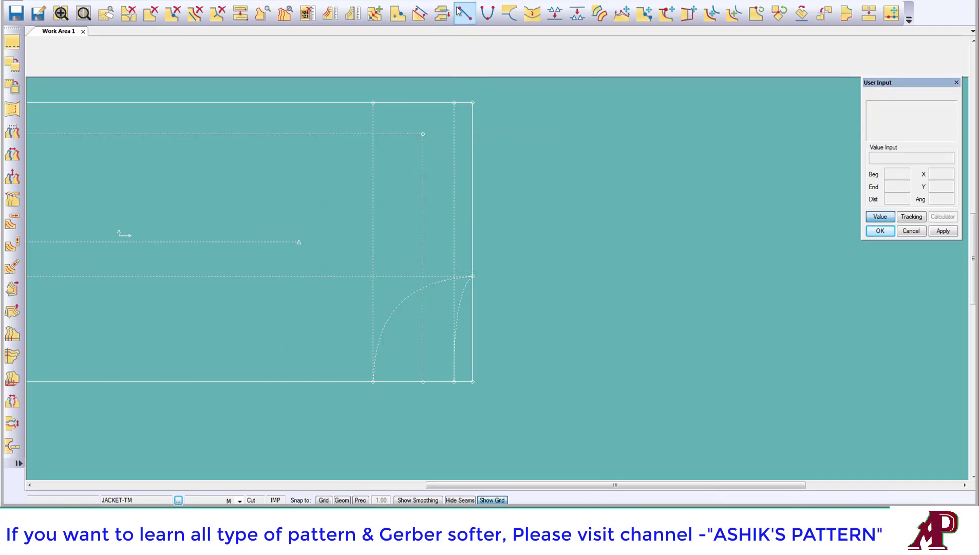
pyautogui.click(429, 135)
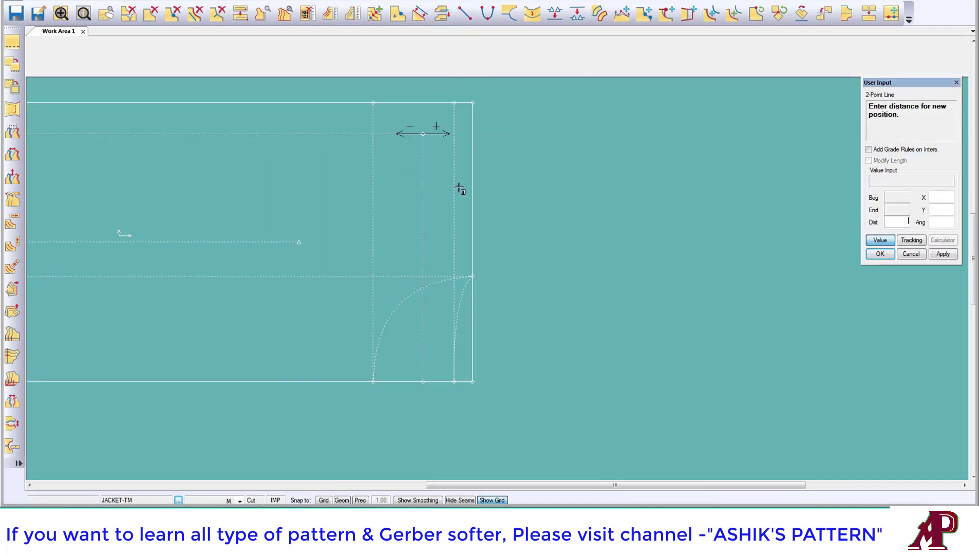
pyautogui.click(875, 240)
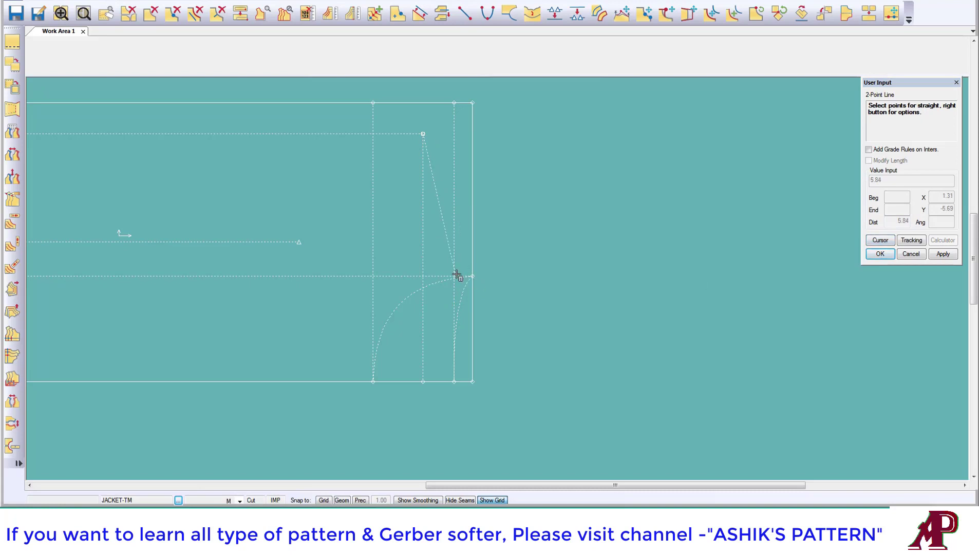
pyautogui.click(472, 276)
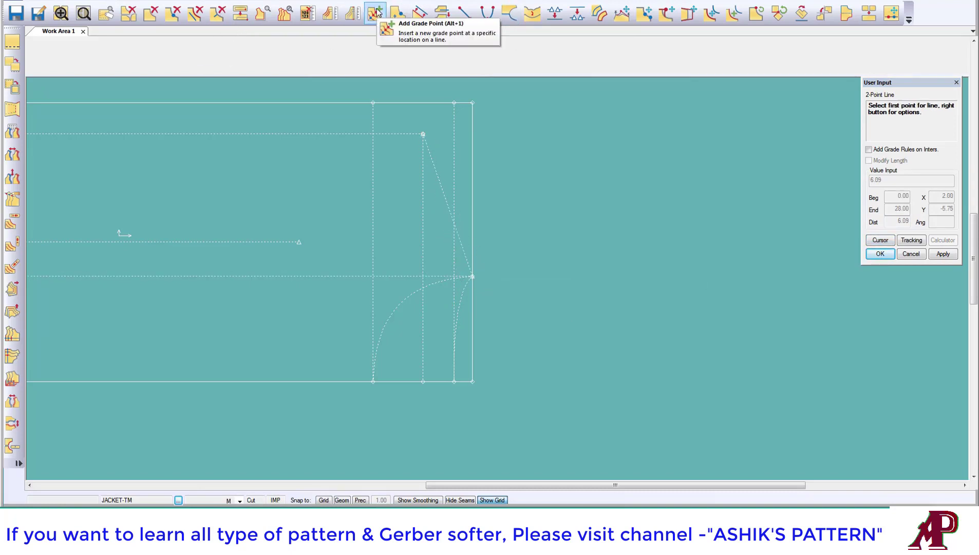
# Step: Abandon the point insertion and delete the three vertical dashed guides, including L10 and L09
pyautogui.click(375, 12)
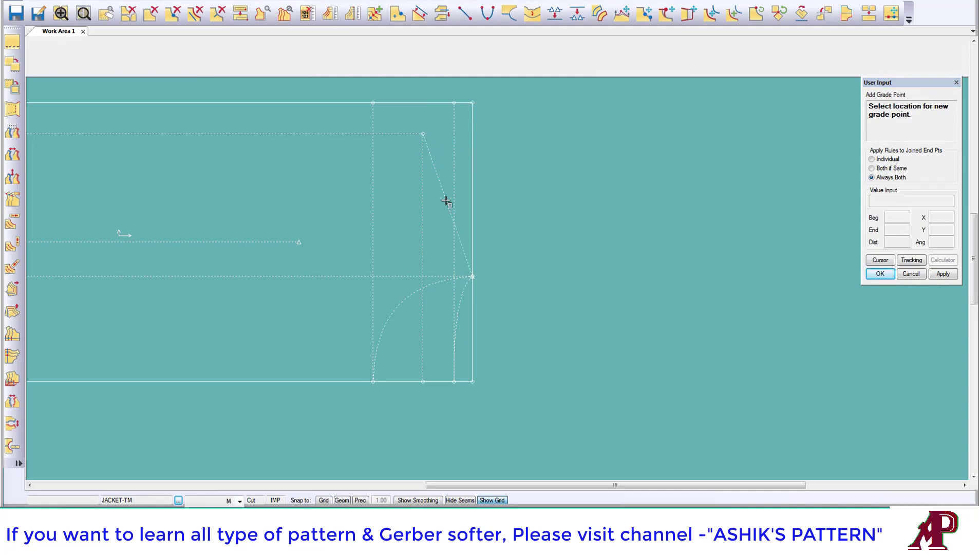
pyautogui.rightClick(483, 143)
pyautogui.click(513, 148)
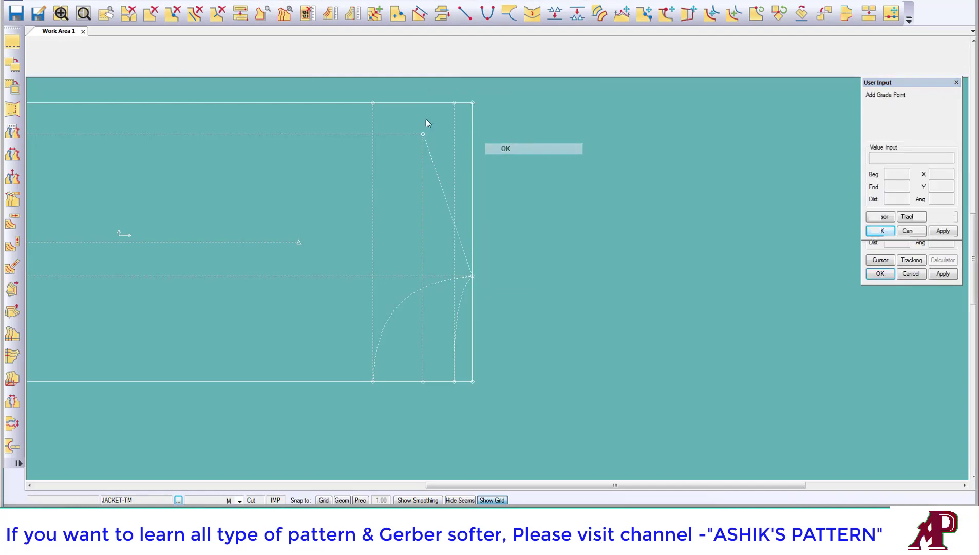
pyautogui.click(195, 13)
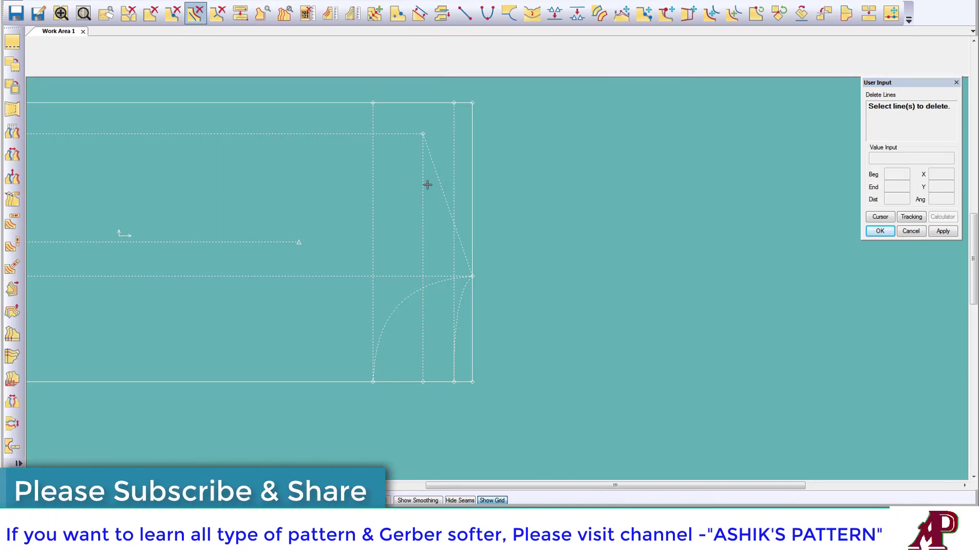
pyautogui.click(425, 185)
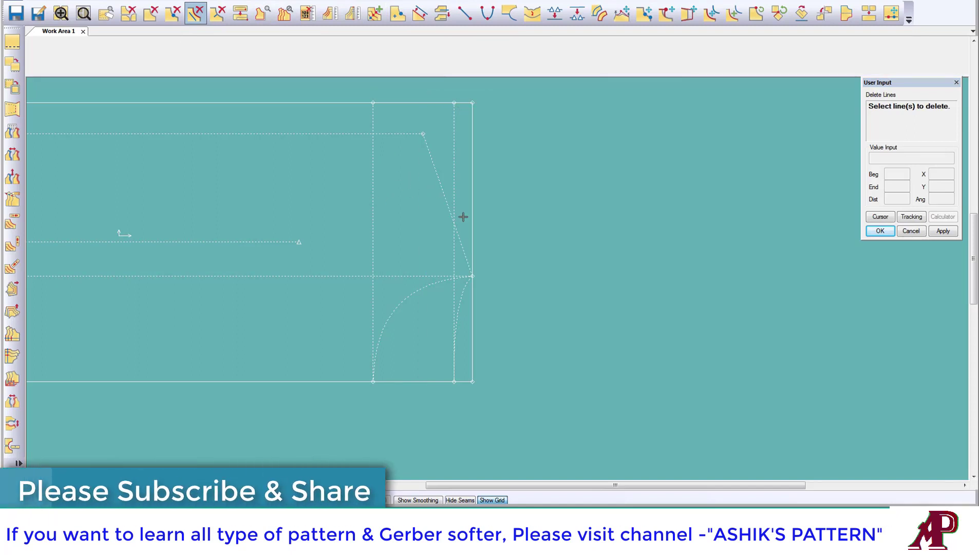
pyautogui.click(454, 174)
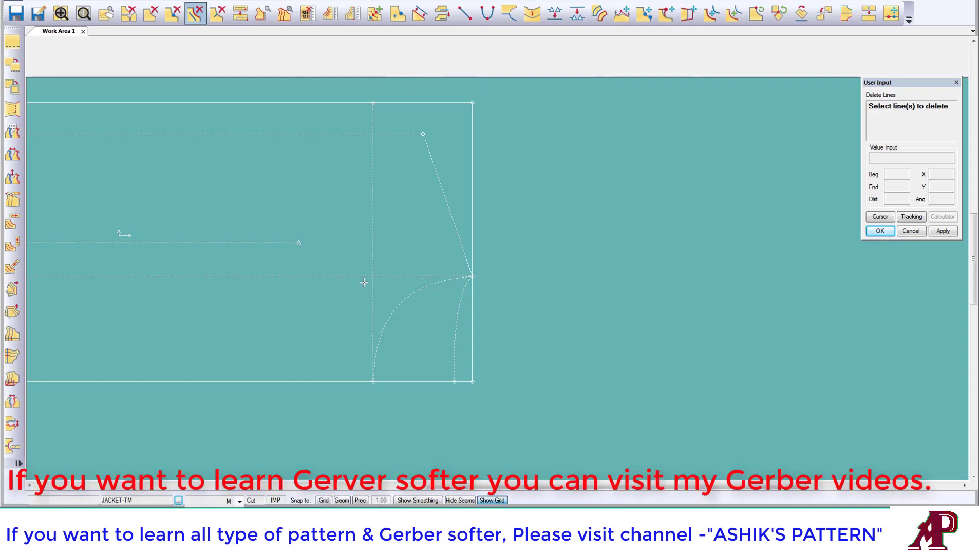
pyautogui.click(372, 267)
# Step: Mirror the wide neck curve L11 across the vertical front edge to form the hood curve
pyautogui.moveTo(425, 284); pyautogui.dragTo(414, 206, button='middle')
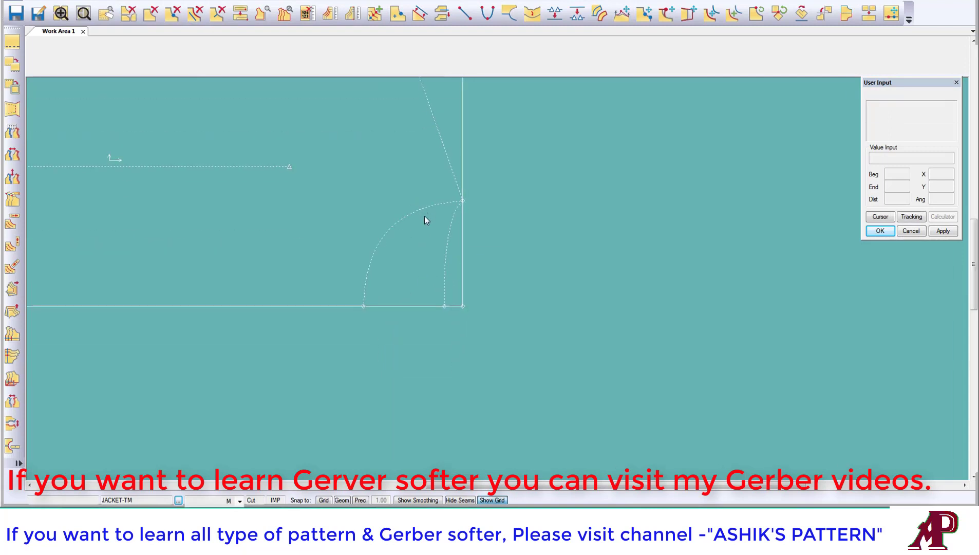
pyautogui.scroll(2, 424, 216)
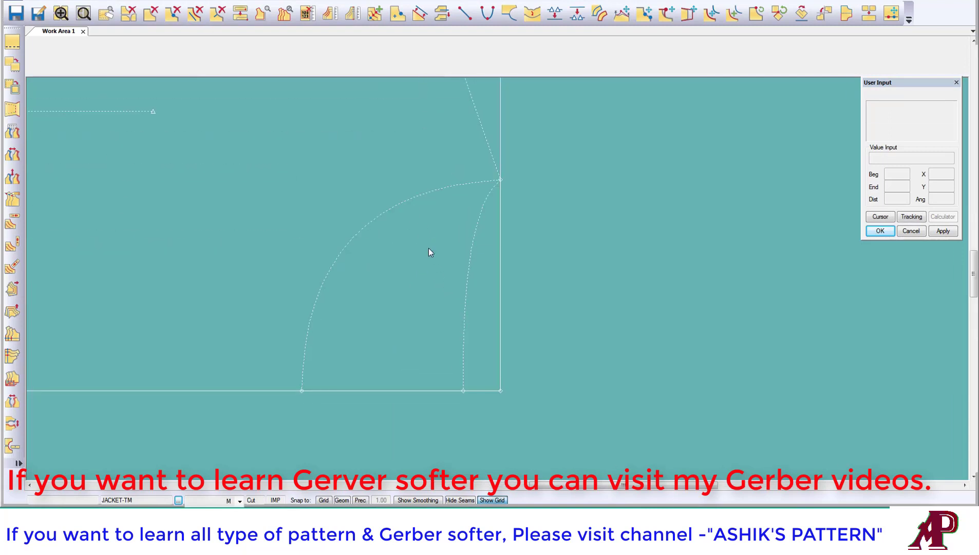
pyautogui.scroll(2, 428, 248)
pyautogui.scroll(-1, 427, 236)
pyautogui.scroll(-1, 427, 235)
pyautogui.moveTo(425, 237); pyautogui.dragTo(390, 216, button='middle')
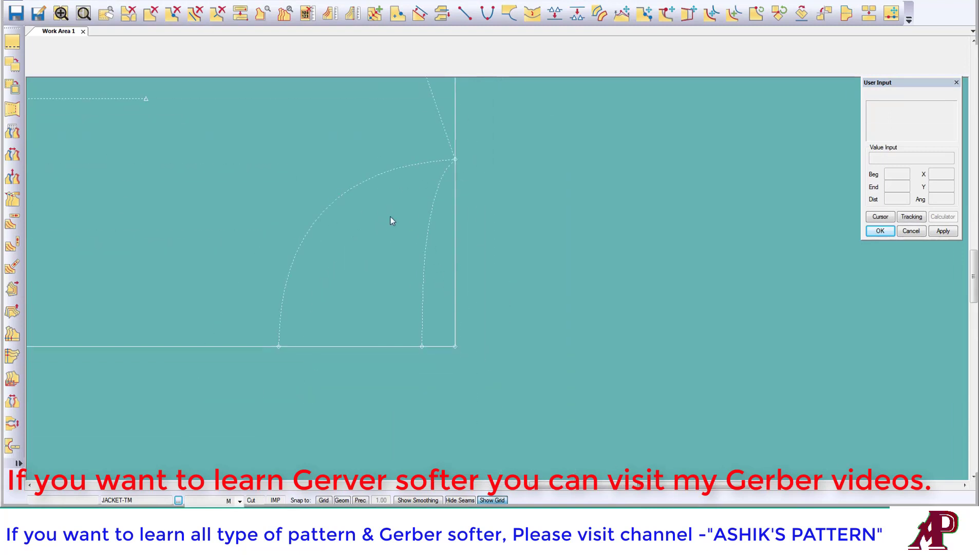
pyautogui.click(509, 13)
pyautogui.click(421, 159)
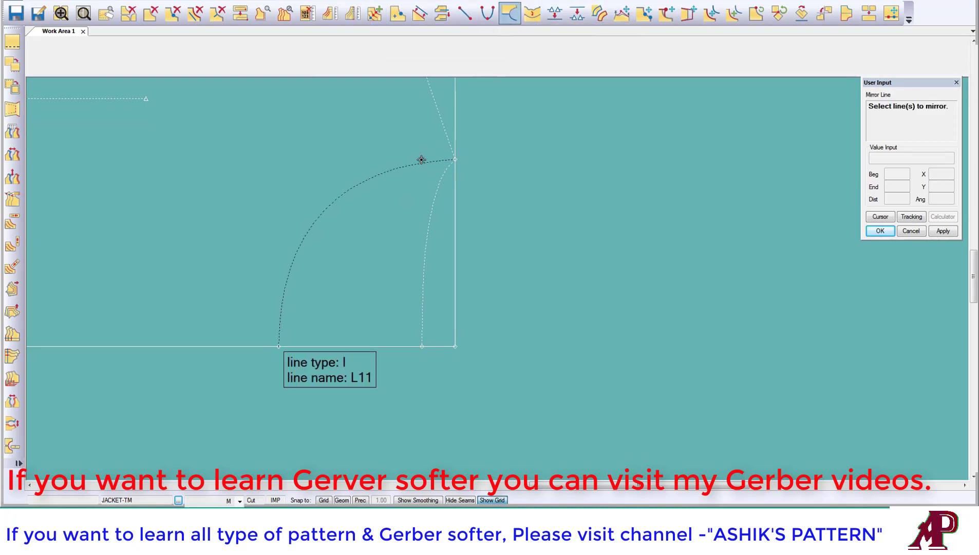
pyautogui.press('Return')
pyautogui.click(444, 123)
pyautogui.rightClick(497, 136)
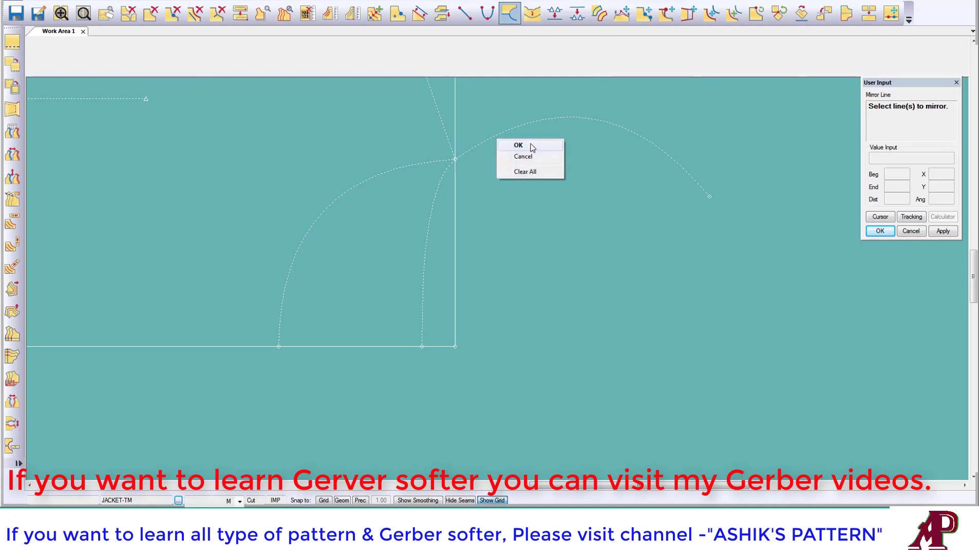
pyautogui.click(528, 146)
# Step: Move-smooth points on the mirrored hood curve, easing its start up to the peak
pyautogui.scroll(2, 406, 172)
pyautogui.scroll(-2, 418, 175)
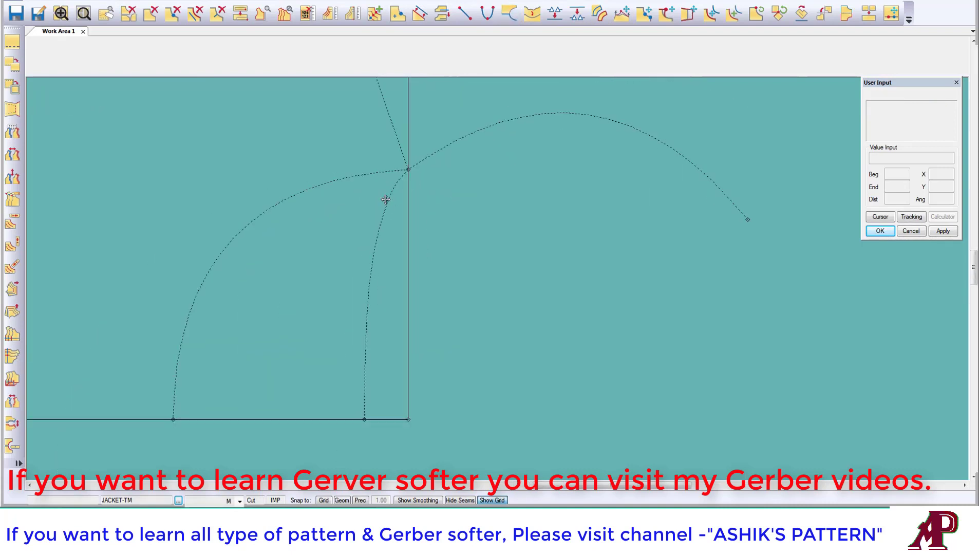
pyautogui.click(623, 15)
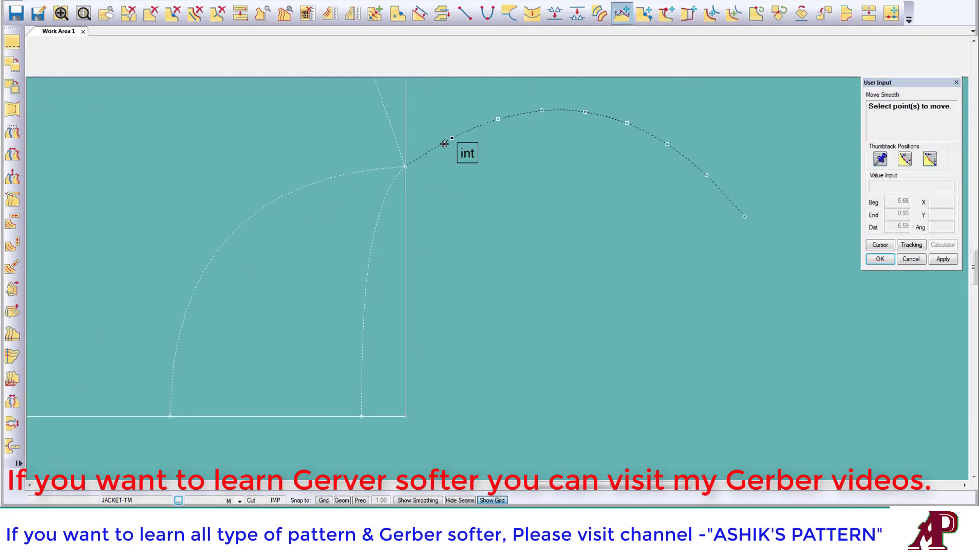
pyautogui.click(451, 137)
pyautogui.moveTo(752, 208); pyautogui.dragTo(554, 127)
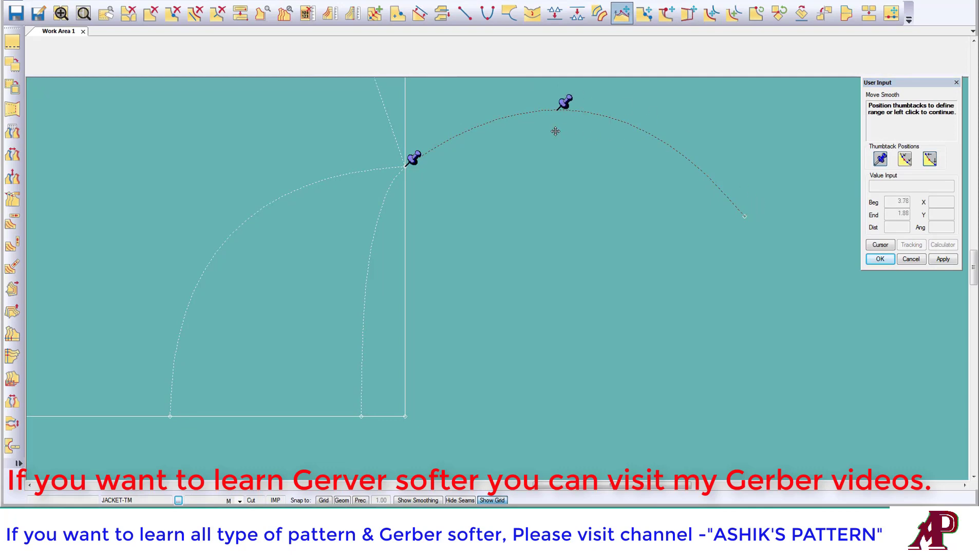
pyautogui.click(442, 140)
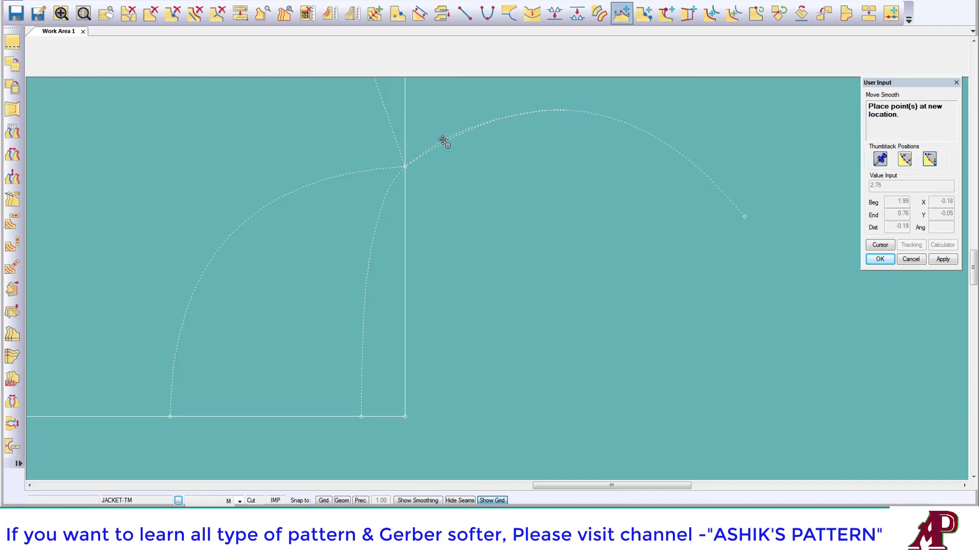
pyautogui.click(443, 140)
pyautogui.click(489, 120)
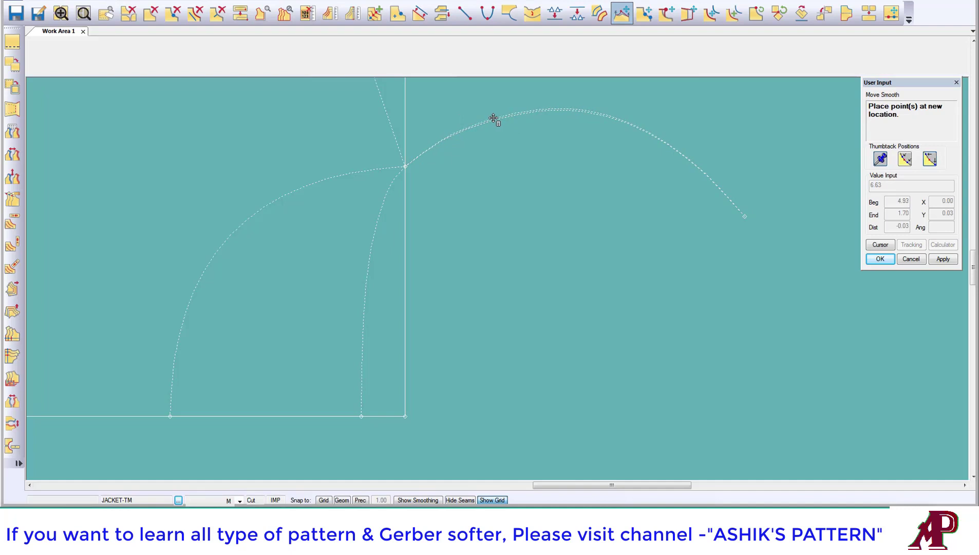
pyautogui.click(493, 118)
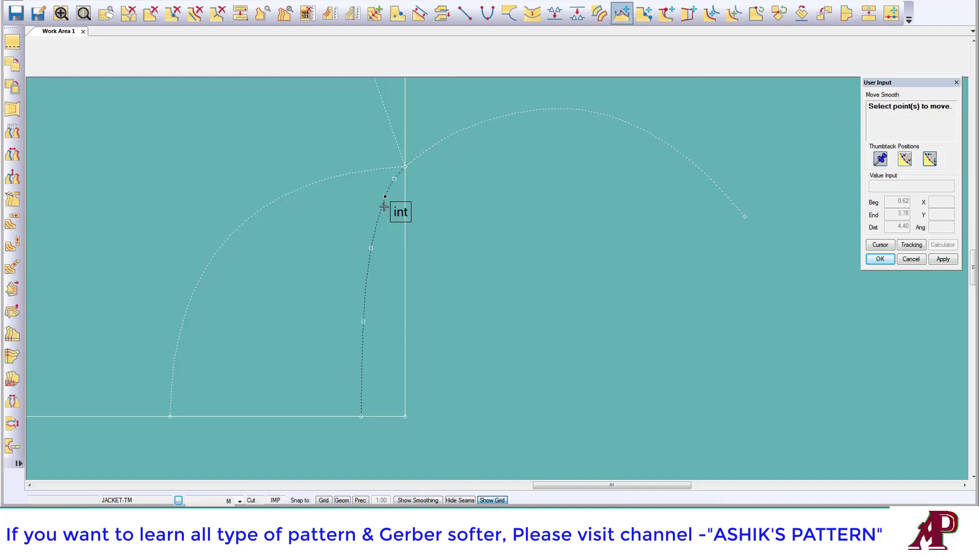
# Step: Move-smooth points on the inner neck curve within narrowed ranges into an even shape
pyautogui.click(371, 248)
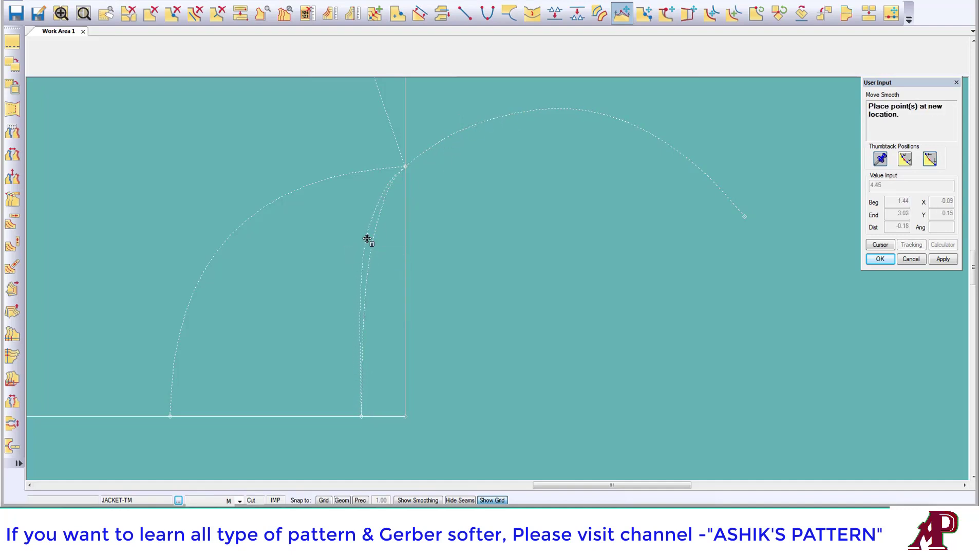
pyautogui.click(369, 237)
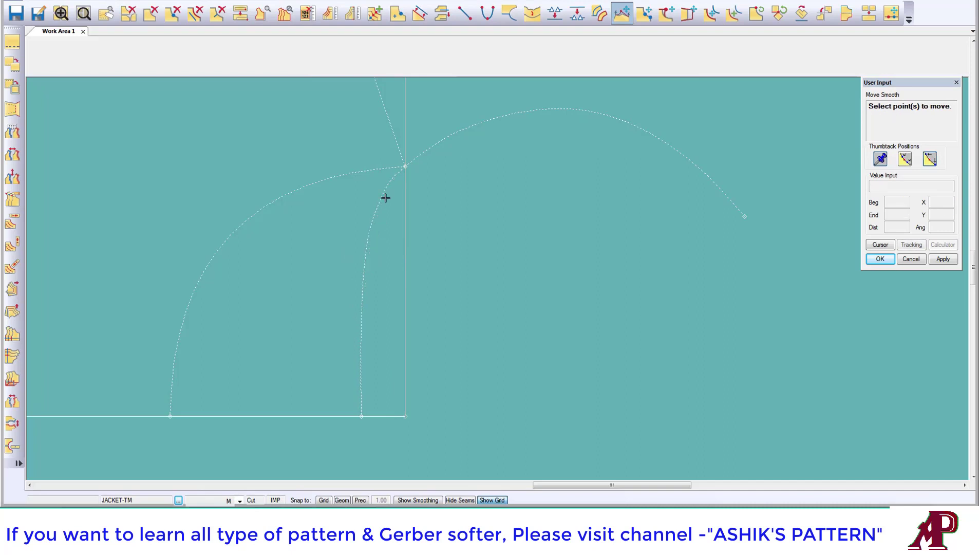
pyautogui.click(376, 203)
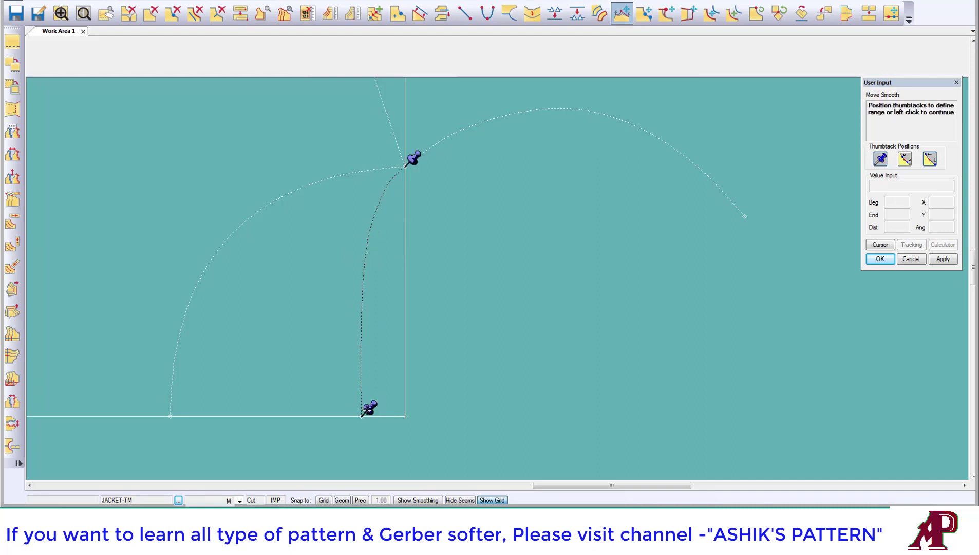
pyautogui.moveTo(367, 410); pyautogui.dragTo(371, 266)
pyautogui.click(379, 196)
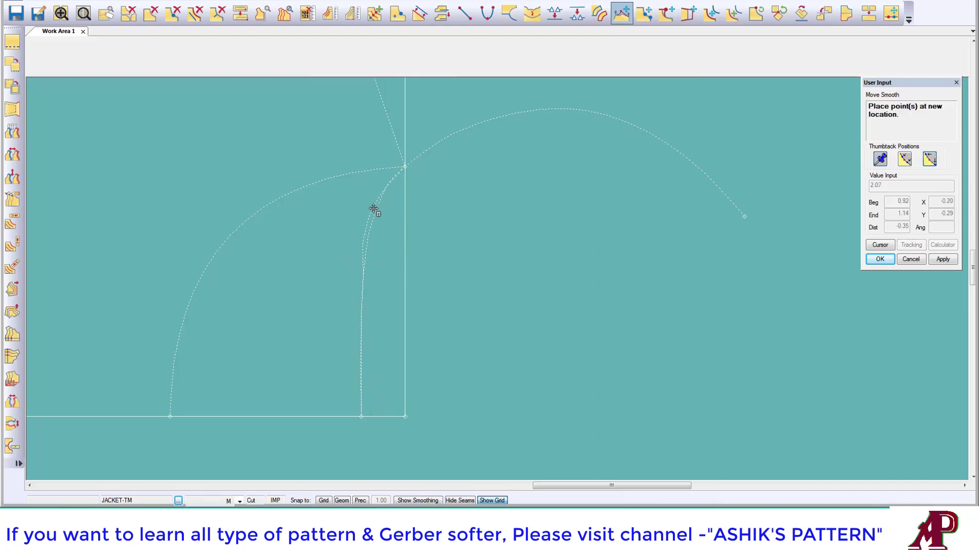
pyautogui.click(377, 203)
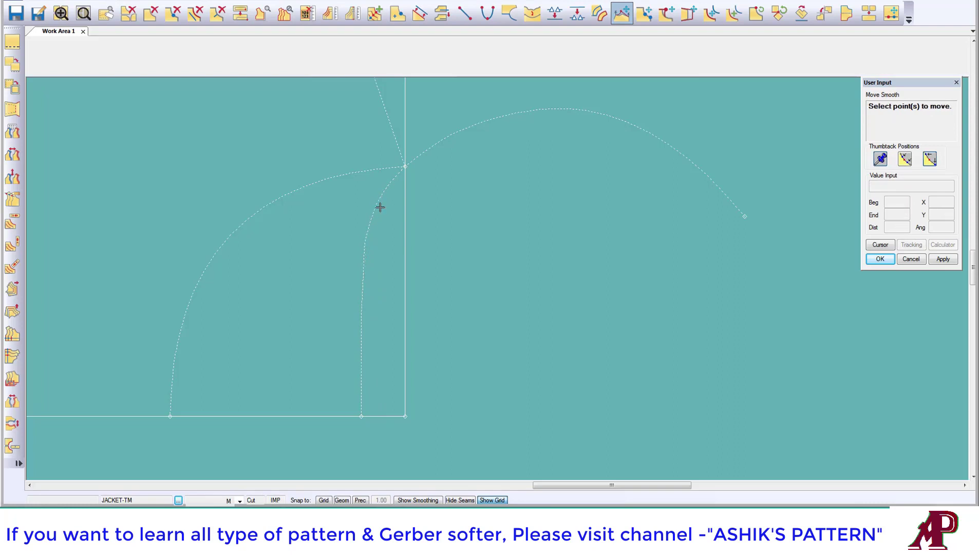
pyautogui.click(367, 273)
pyautogui.moveTo(371, 408); pyautogui.dragTo(371, 347)
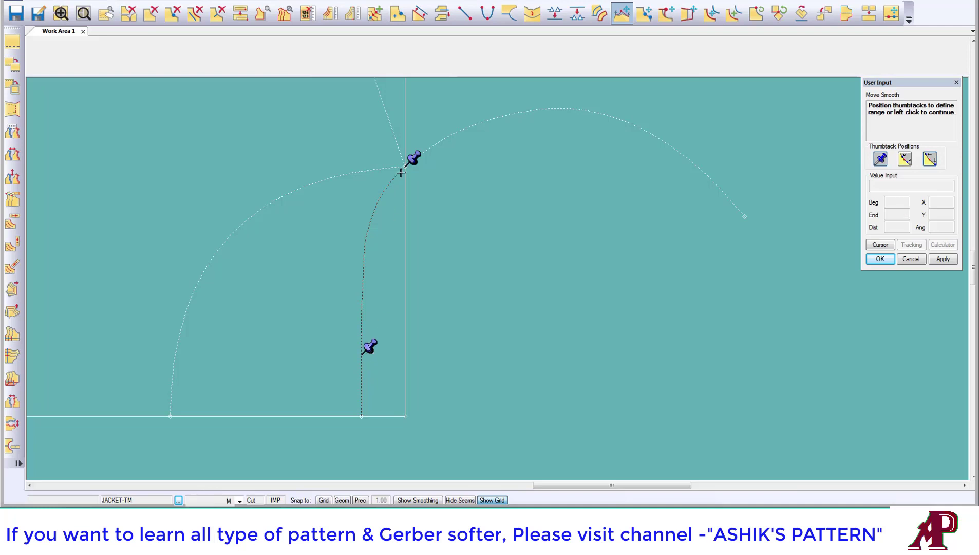
pyautogui.moveTo(410, 162); pyautogui.dragTo(379, 210)
pyautogui.click(363, 249)
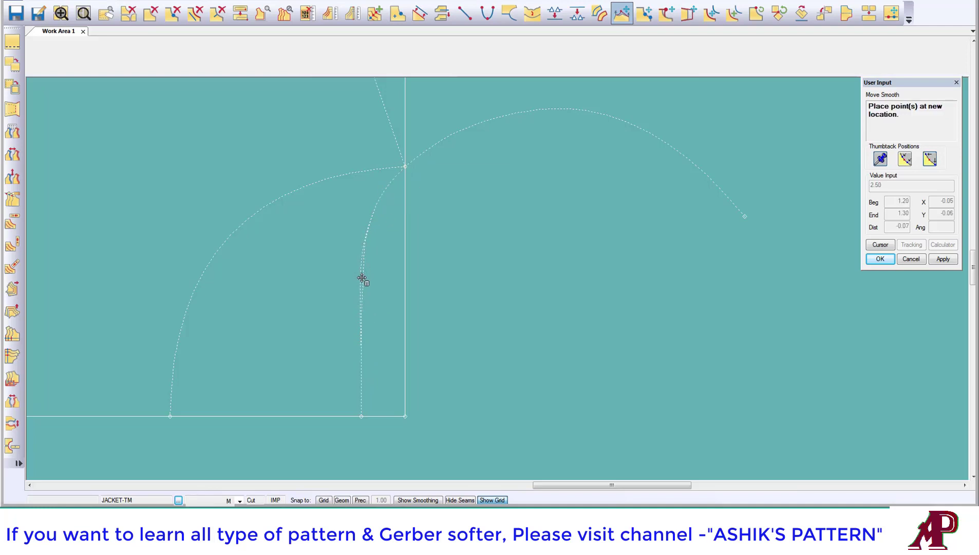
pyautogui.click(362, 278)
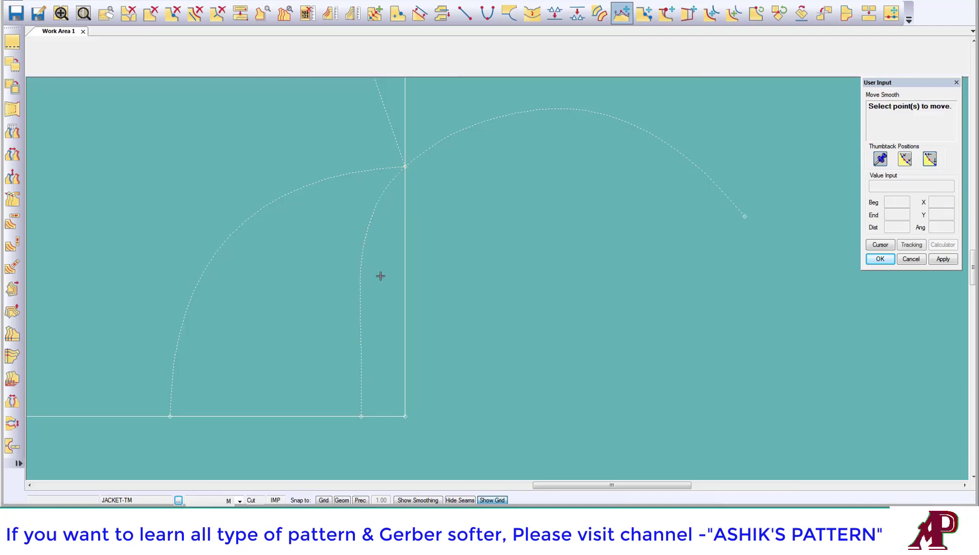
# Step: Smooth the large right arc after abandoning a smoothing attempt on the inner neck curve
pyautogui.click(523, 15)
pyautogui.click(367, 223)
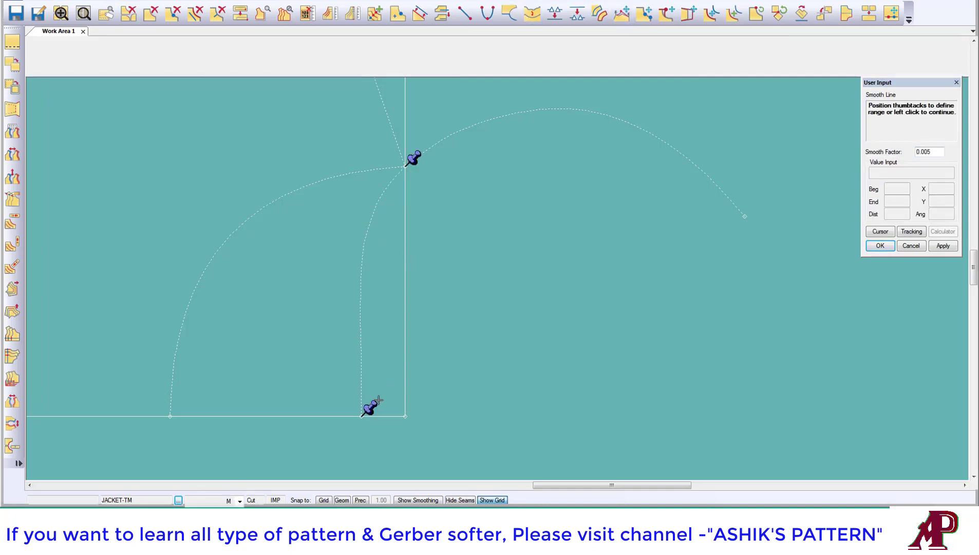
pyautogui.moveTo(378, 399); pyautogui.dragTo(378, 362)
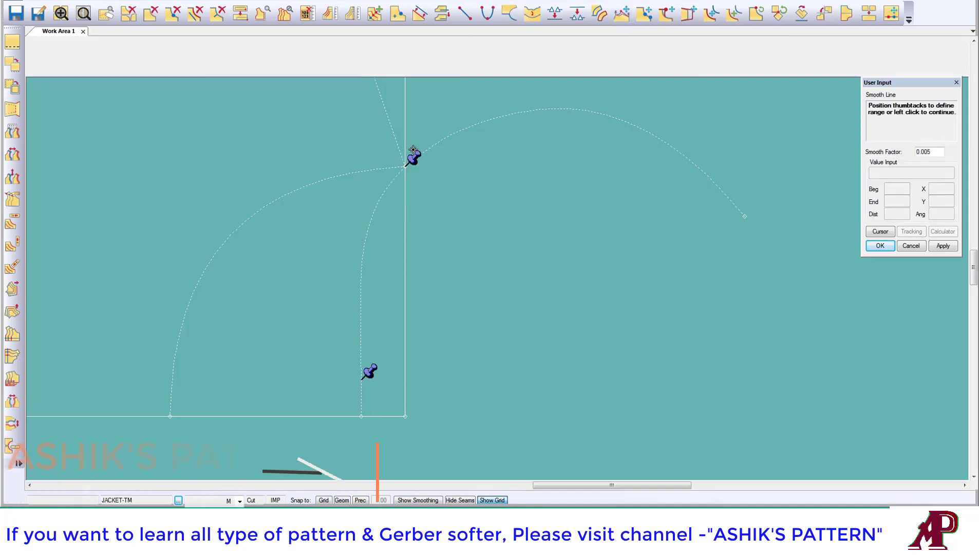
pyautogui.moveTo(414, 150); pyautogui.dragTo(403, 168)
pyautogui.moveTo(373, 367); pyautogui.dragTo(373, 302)
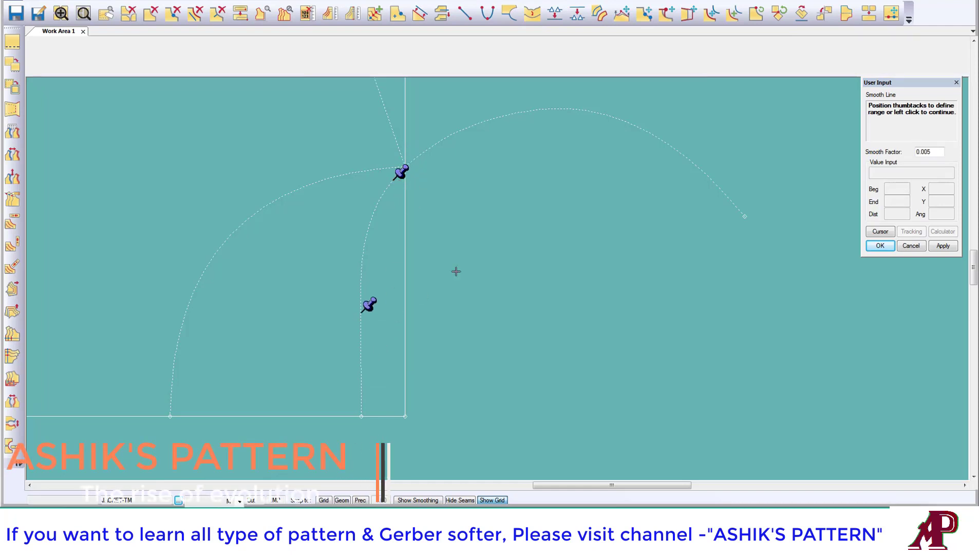
pyautogui.rightClick(537, 216)
pyautogui.click(531, 228)
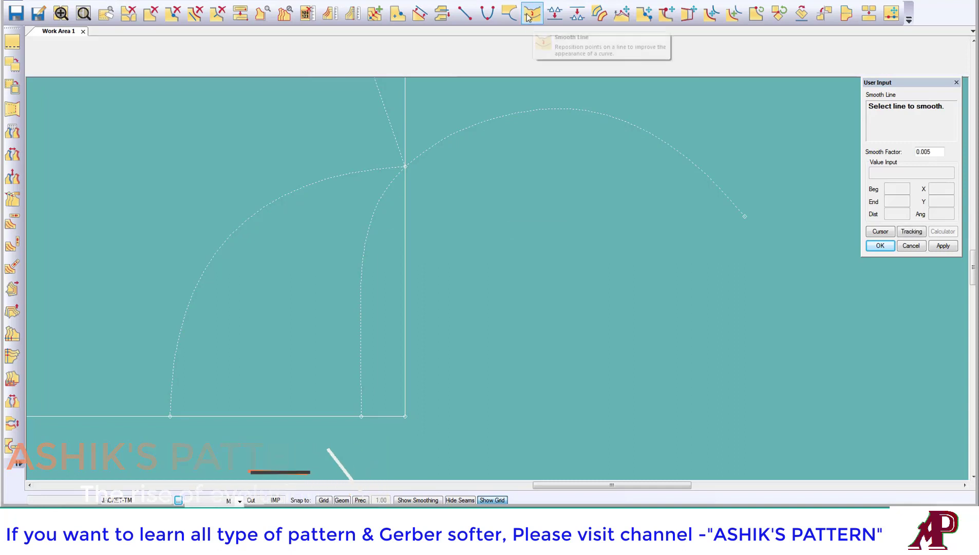
pyautogui.click(493, 123)
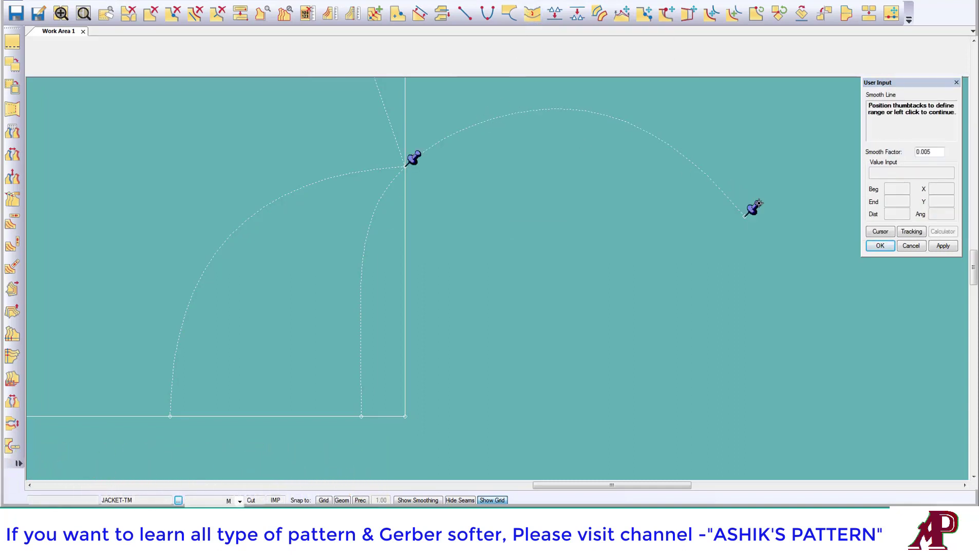
pyautogui.moveTo(752, 209); pyautogui.dragTo(499, 187)
pyautogui.click(536, 208)
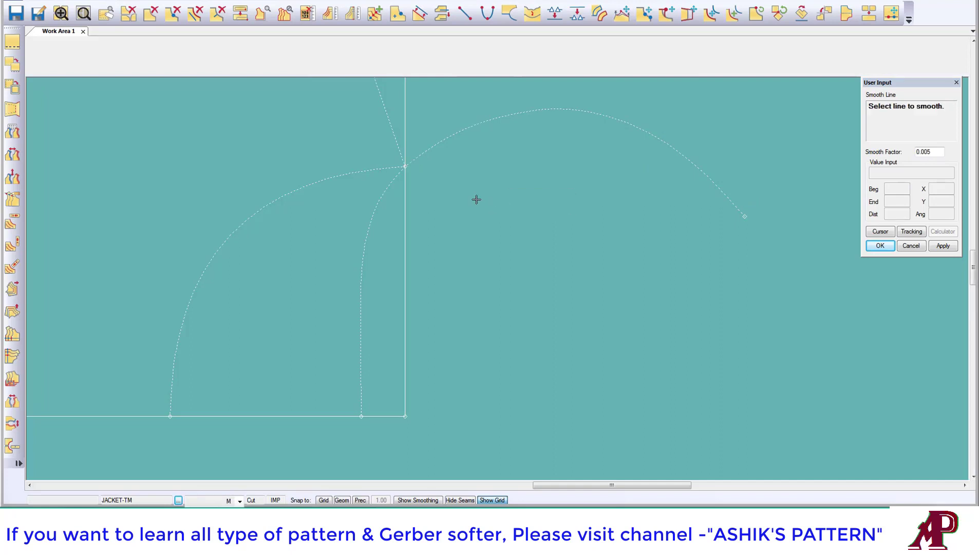
# Step: Delete the left dashed arc
pyautogui.click(195, 13)
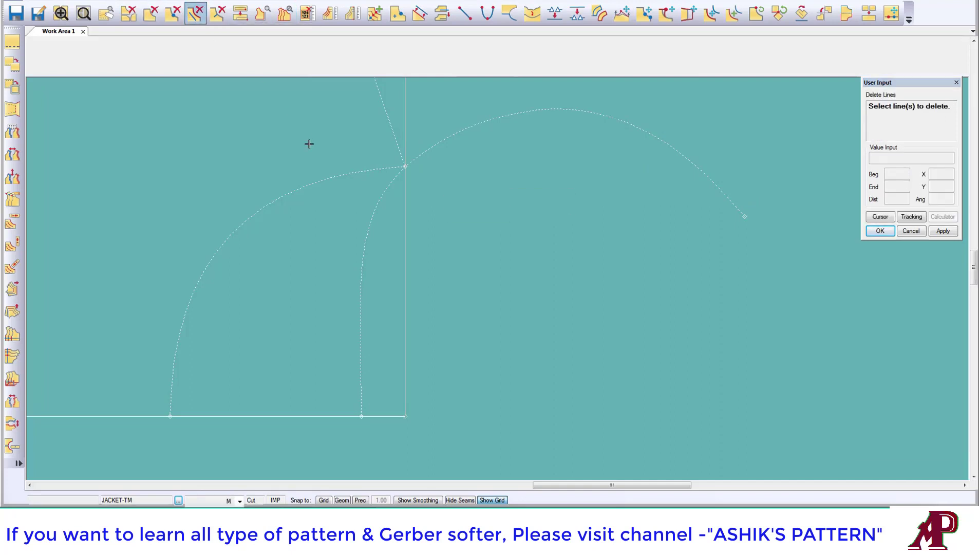
pyautogui.click(323, 172)
pyautogui.rightClick(389, 151)
pyautogui.click(422, 156)
# Step: Mirror the right arc across the angled line, then delete the original right arc
pyautogui.click(509, 12)
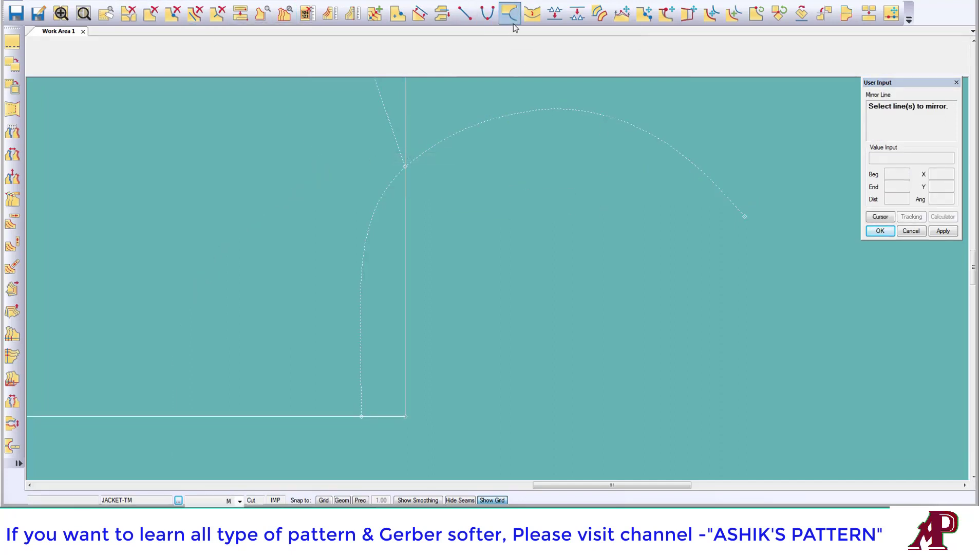
pyautogui.click(509, 114)
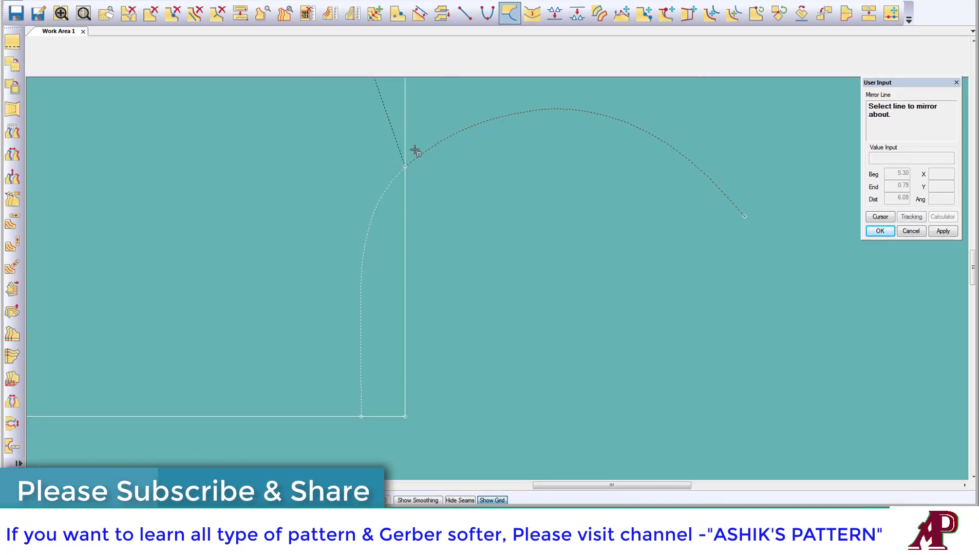
pyautogui.click(395, 136)
pyautogui.rightClick(401, 196)
pyautogui.click(422, 201)
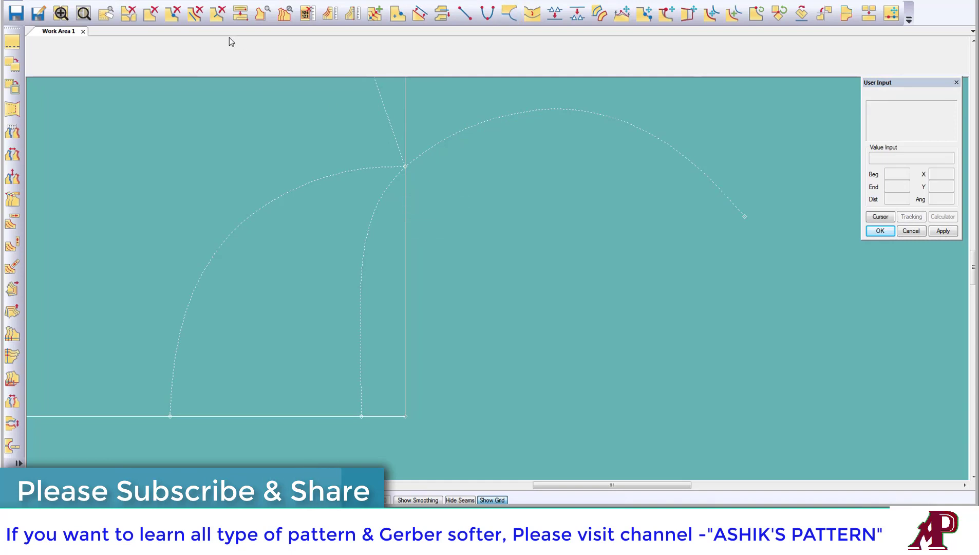
pyautogui.click(195, 12)
pyautogui.click(475, 128)
pyautogui.rightClick(505, 173)
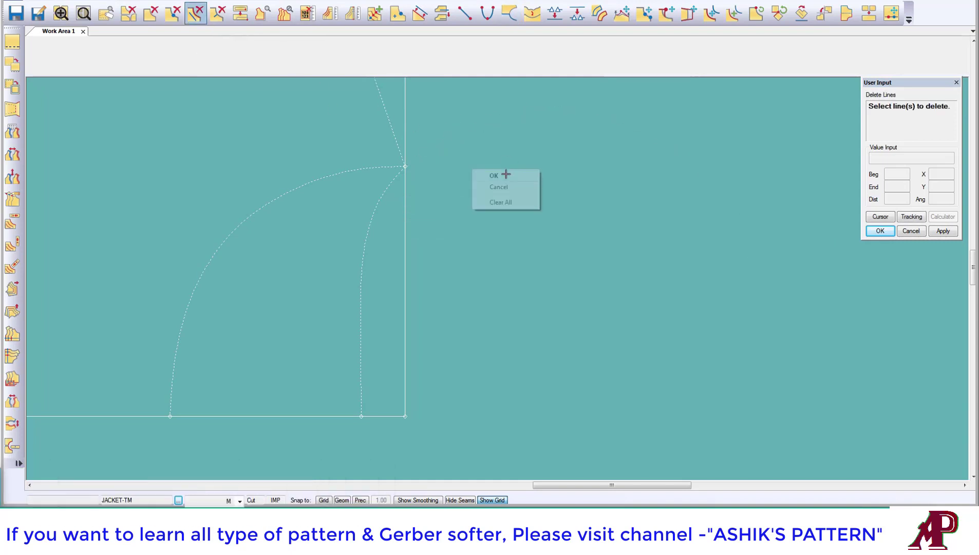
pyautogui.click(506, 174)
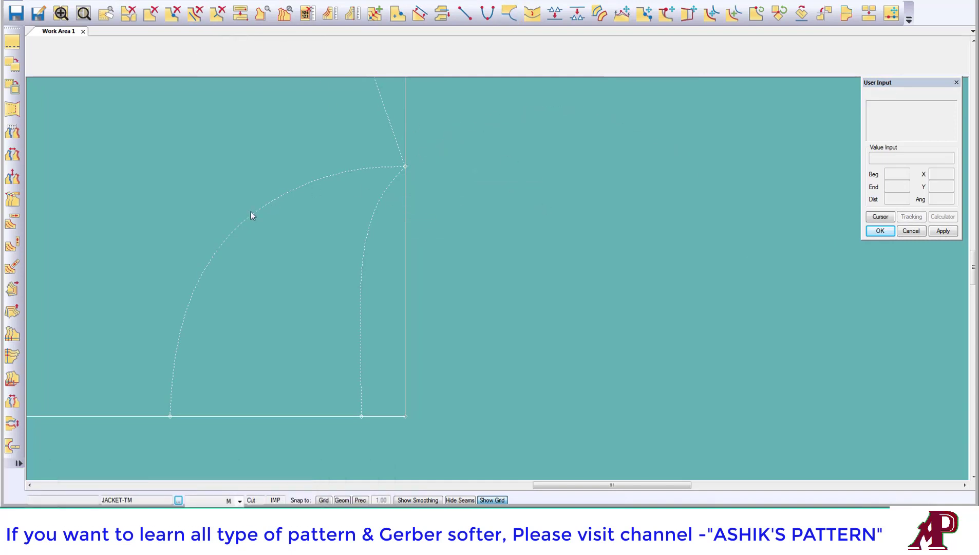
# Step: Mirror the left arc below the horizontal line
pyautogui.moveTo(252, 215)
pyautogui.mouseDown(button='middle')
pyautogui.moveTo(336, 197)
pyautogui.moveTo(433, 51)
pyautogui.mouseUp(button='middle')
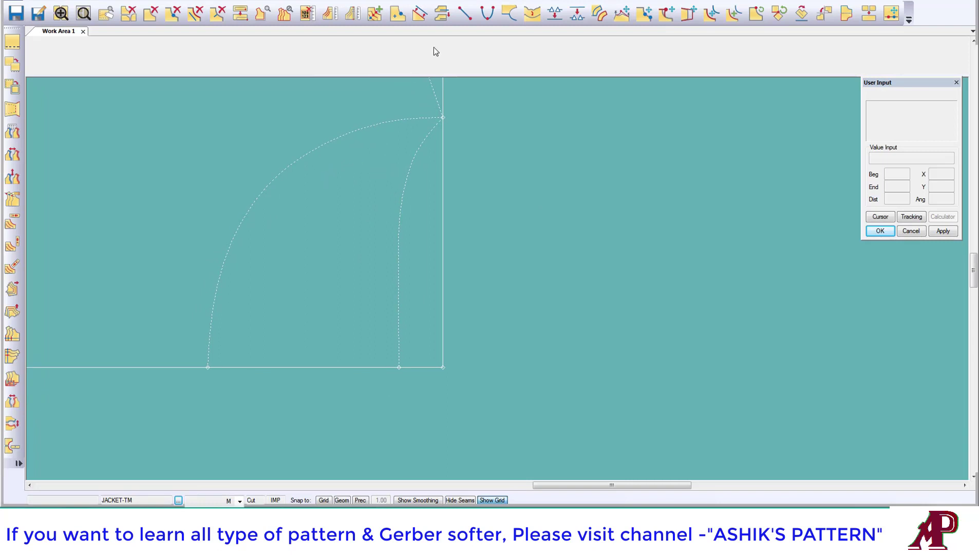
pyautogui.click(513, 17)
pyautogui.click(330, 147)
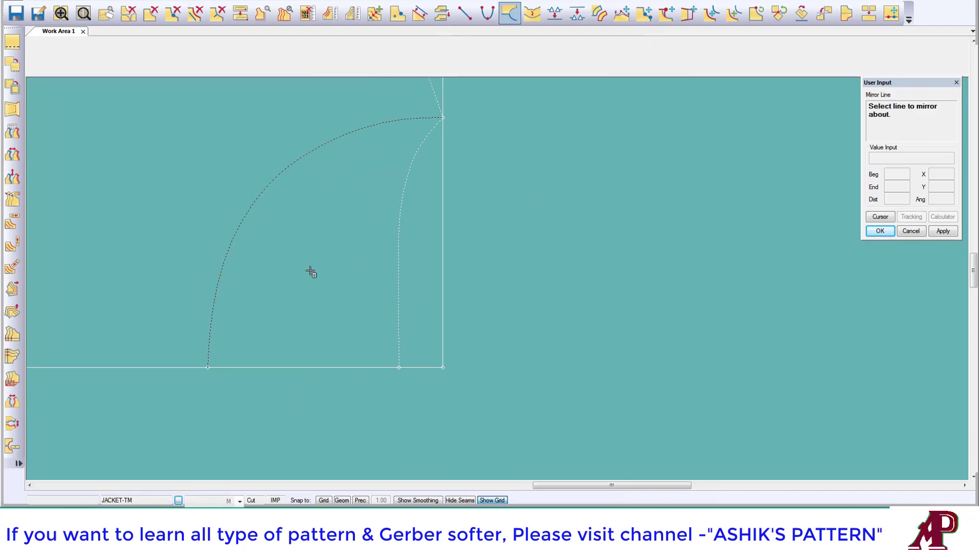
pyautogui.click(297, 366)
pyautogui.moveTo(323, 299)
pyautogui.mouseDown(button='middle')
pyautogui.moveTo(426, 229)
pyautogui.moveTo(398, 273)
pyautogui.mouseUp(button='middle')
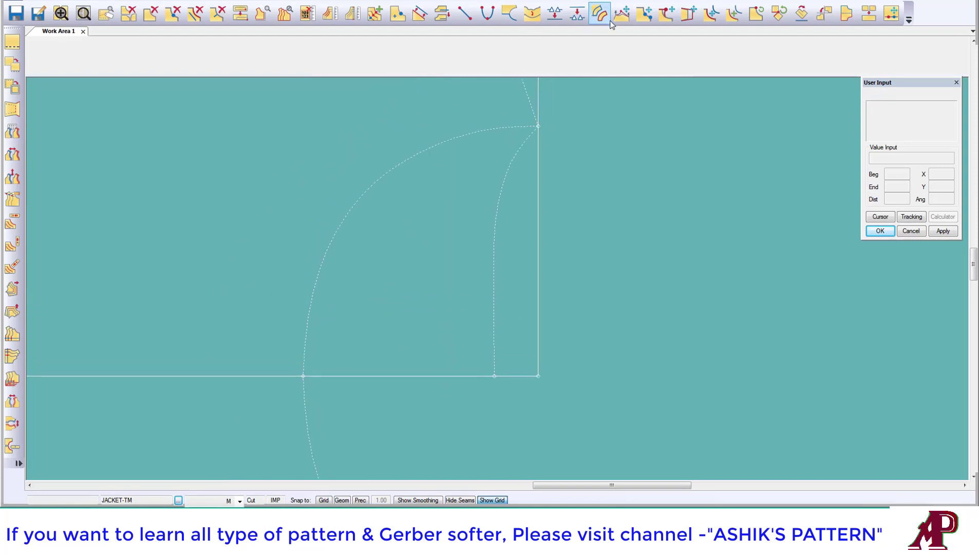
pyautogui.click(621, 13)
# Step: Select a range on the left hood curve and move its first point to reshape it
pyautogui.click(315, 299)
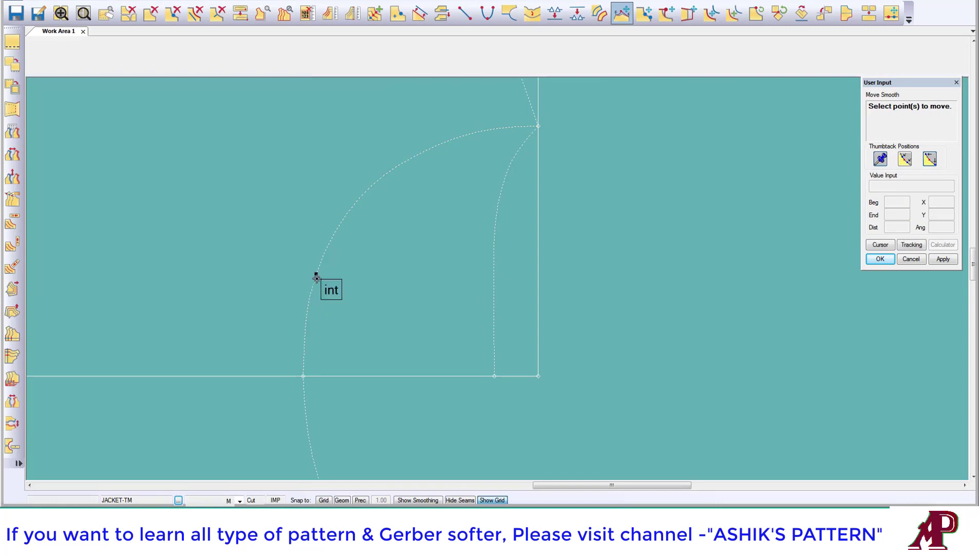
pyautogui.click(316, 278)
pyautogui.rightClick(326, 253)
pyautogui.click(311, 286)
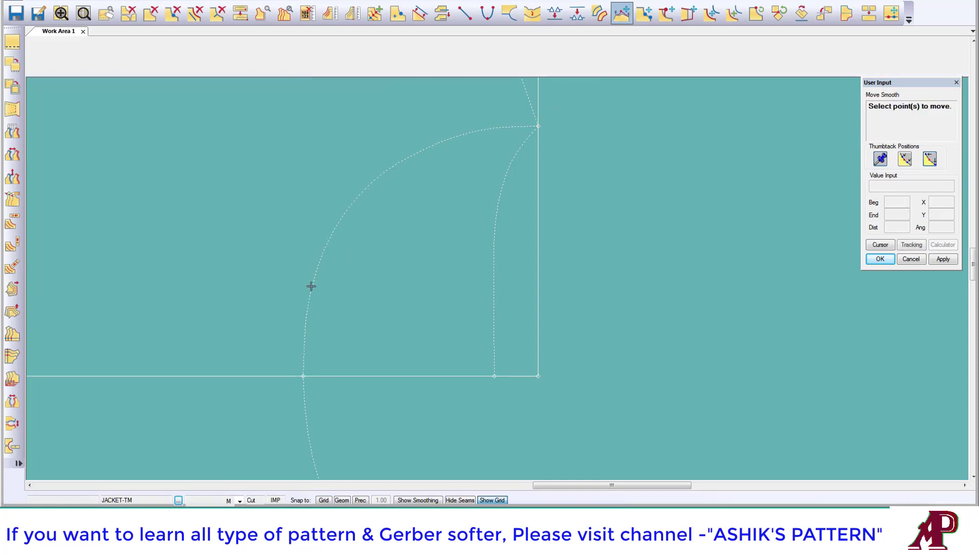
pyautogui.click(317, 266)
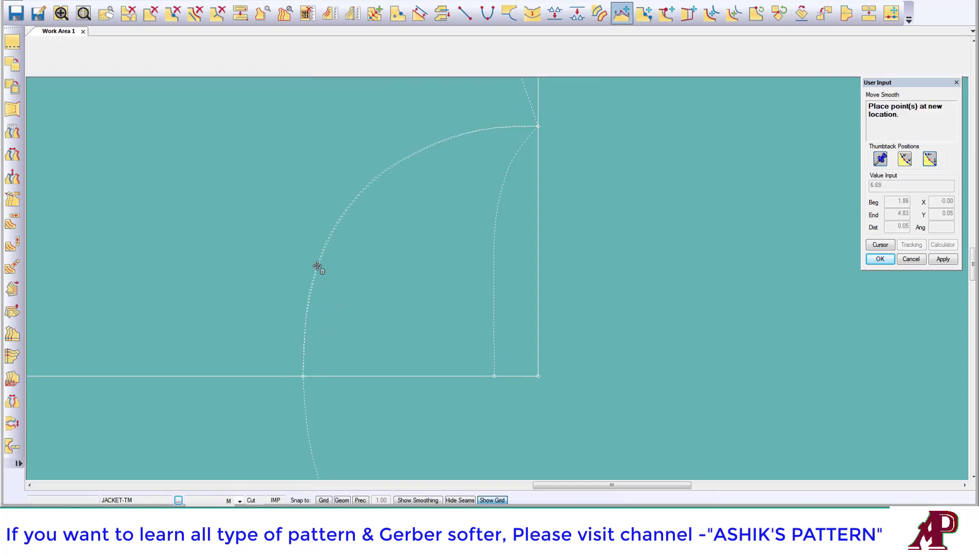
pyautogui.click(317, 266)
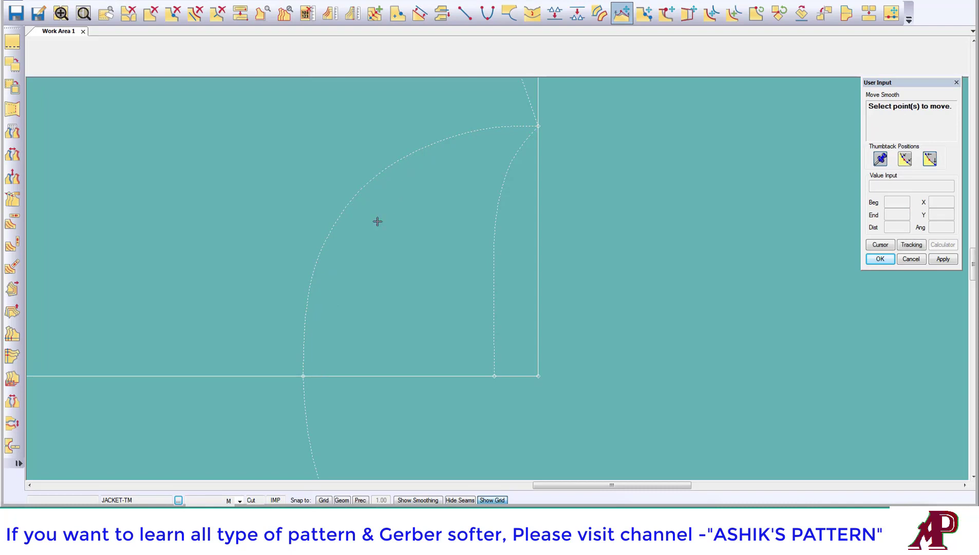
# Step: Nudge two more points between the thumbtacks on the hood curve and end Move Smooth
pyautogui.click(304, 331)
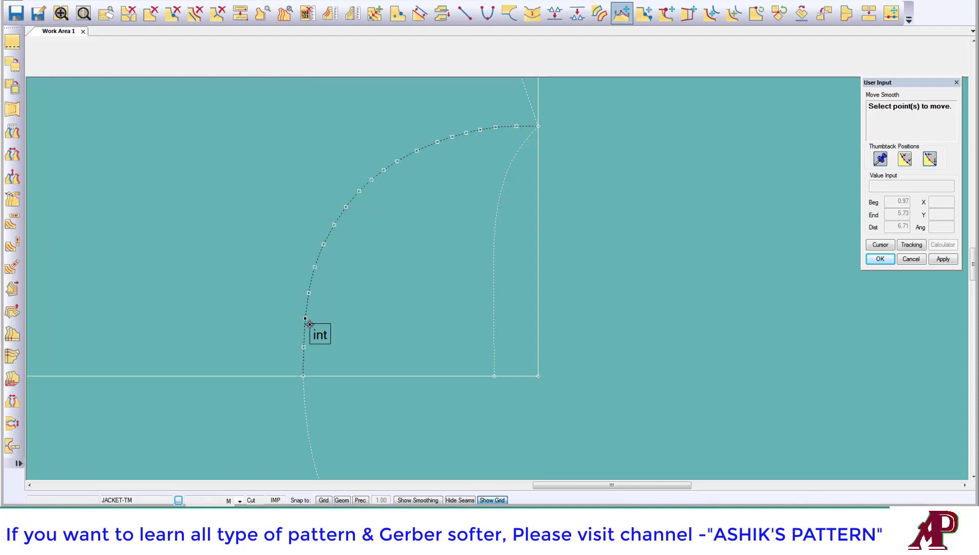
pyautogui.rightClick(306, 324)
pyautogui.click(309, 320)
pyautogui.click(317, 291)
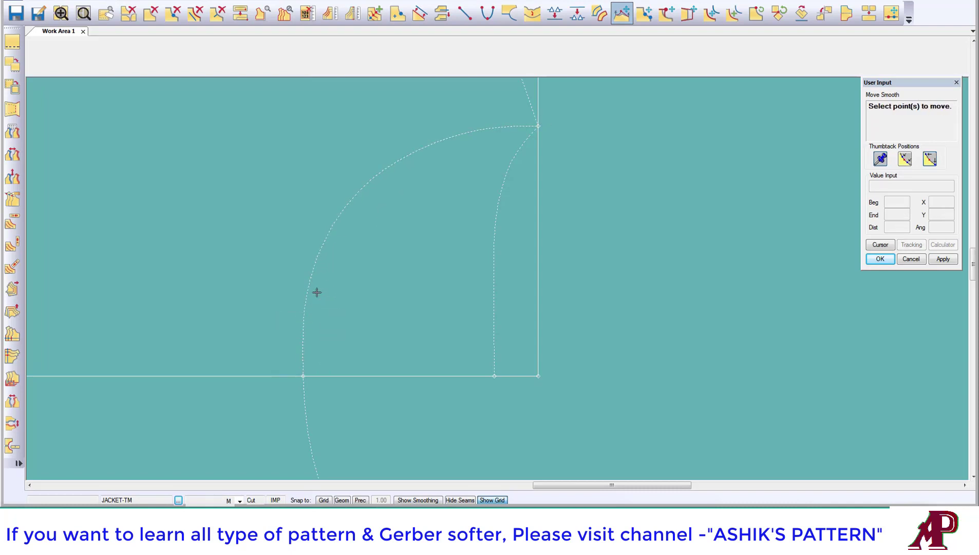
pyautogui.click(330, 228)
pyautogui.rightClick(298, 235)
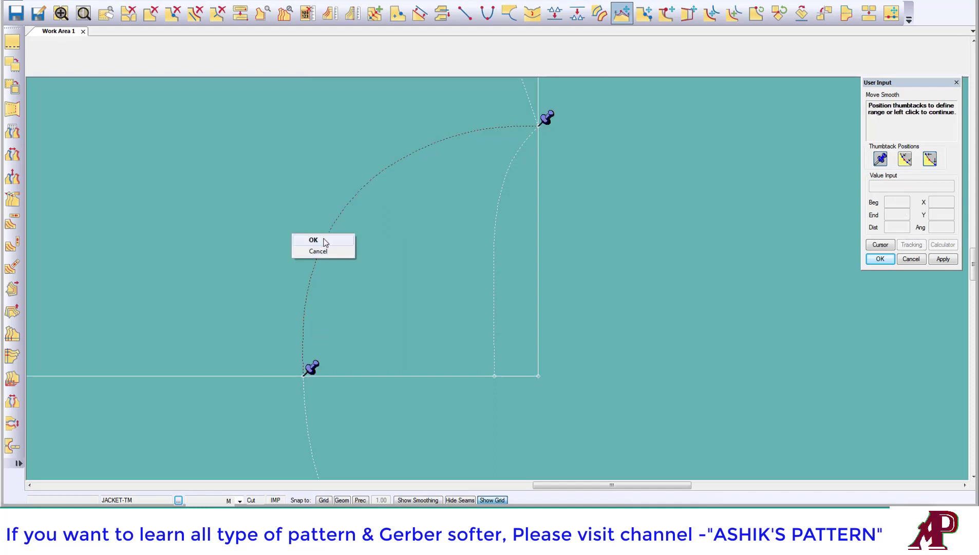
pyautogui.click(324, 238)
pyautogui.click(323, 239)
pyautogui.rightClick(328, 158)
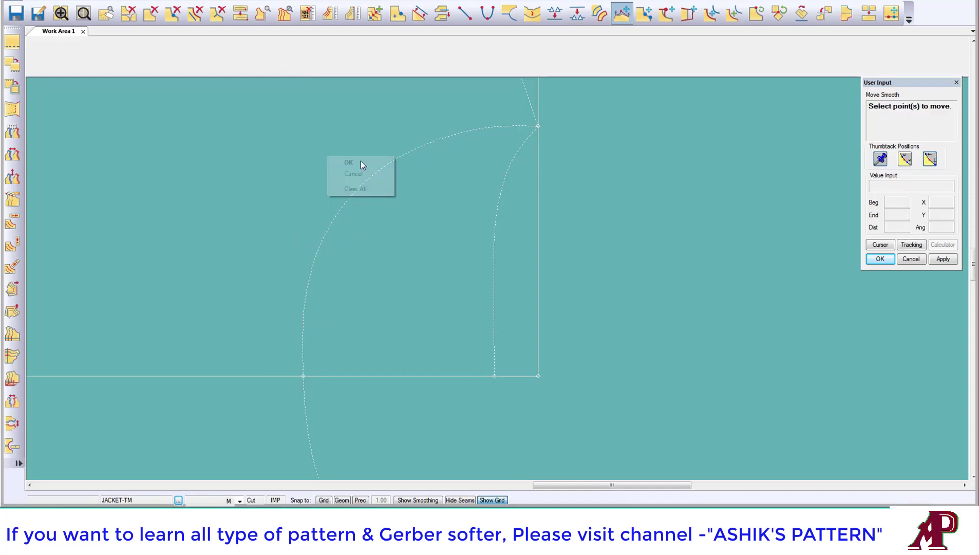
pyautogui.click(360, 161)
pyautogui.click(532, 16)
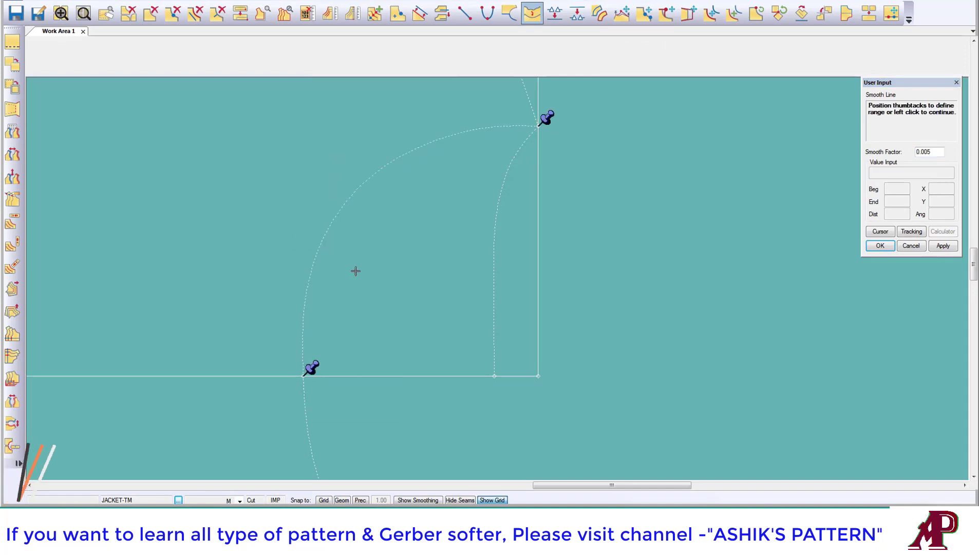
# Step: Drag the hood curve's upper and lower smoothing limits toward the corner point and baseline
pyautogui.moveTo(542, 122); pyautogui.dragTo(417, 277)
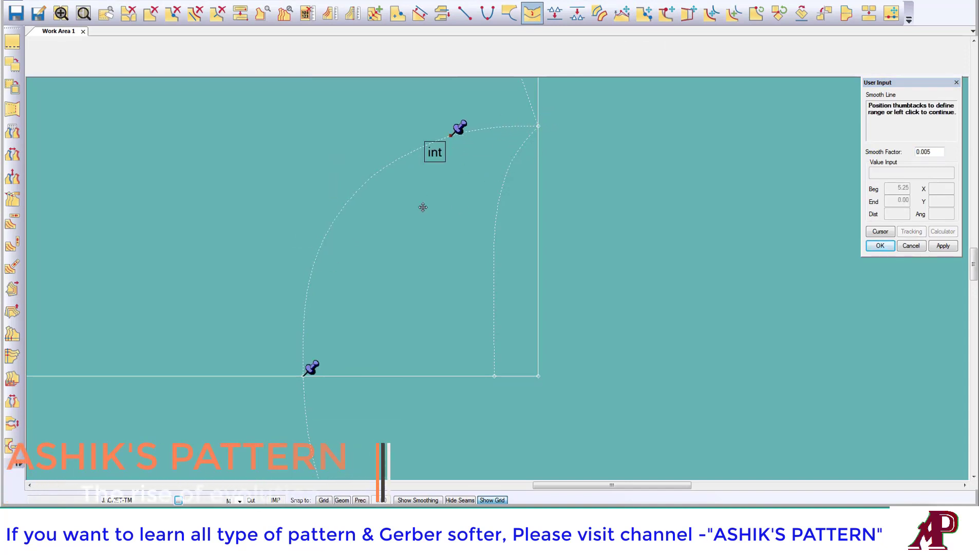
pyautogui.moveTo(313, 367); pyautogui.dragTo(363, 321)
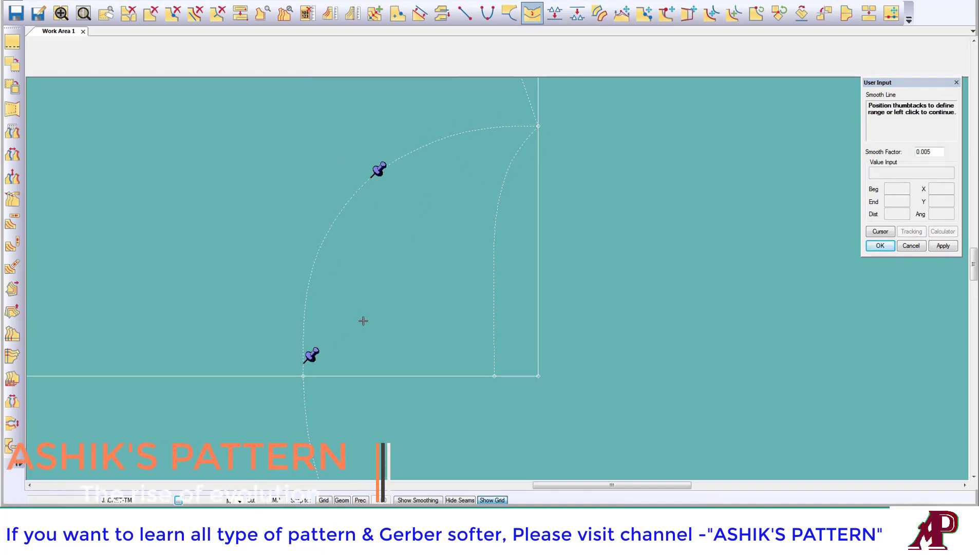
pyautogui.moveTo(320, 347); pyautogui.dragTo(383, 286)
pyautogui.moveTo(378, 171); pyautogui.dragTo(489, 123)
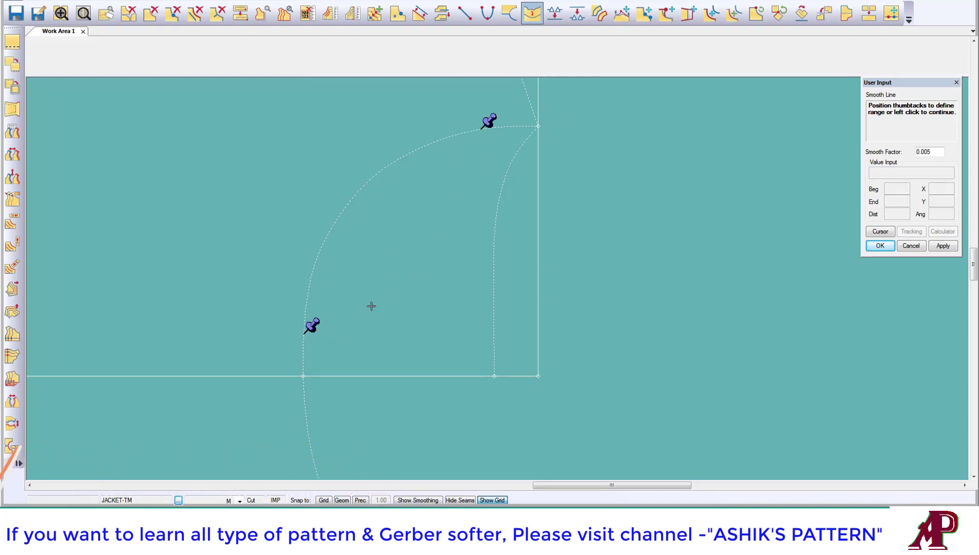
pyautogui.moveTo(317, 329)
pyautogui.mouseDown()
pyautogui.moveTo(311, 354)
pyautogui.moveTo(426, 234)
pyautogui.mouseUp()
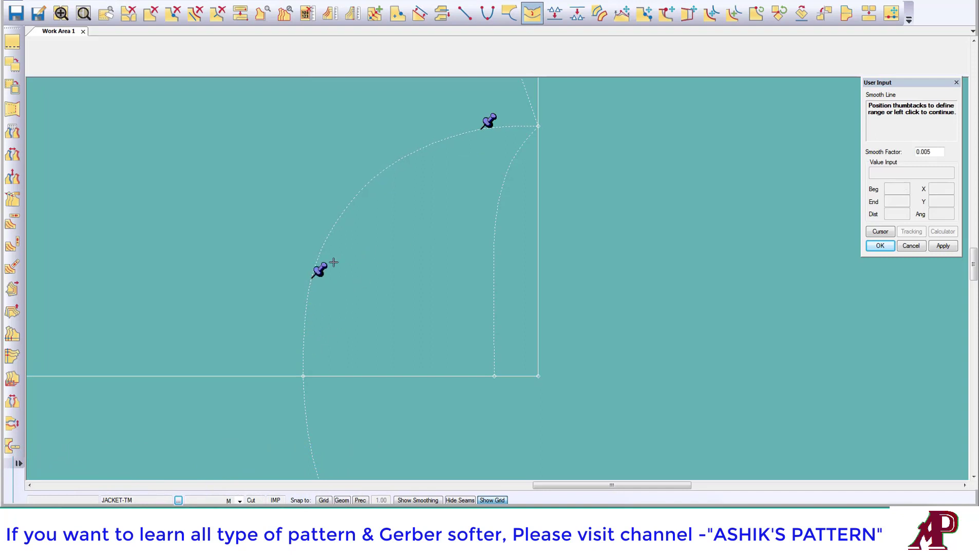
pyautogui.moveTo(334, 262)
pyautogui.mouseDown()
pyautogui.moveTo(318, 338)
pyautogui.moveTo(355, 312)
pyautogui.moveTo(373, 271)
pyautogui.moveTo(472, 187)
pyautogui.mouseUp()
pyautogui.moveTo(489, 119); pyautogui.dragTo(524, 119)
pyautogui.moveTo(353, 195); pyautogui.dragTo(312, 334)
# Step: Fine-tune the smoothing limits and apply the smoothing to the hood curve
pyautogui.moveTo(523, 118); pyautogui.dragTo(361, 193)
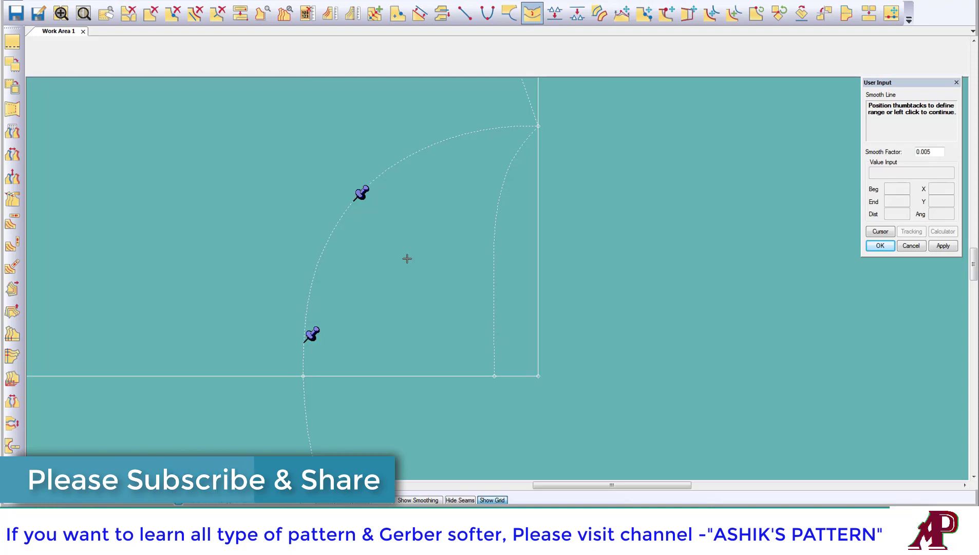
pyautogui.moveTo(313, 333)
pyautogui.mouseDown()
pyautogui.moveTo(313, 352)
pyautogui.moveTo(367, 283)
pyautogui.mouseUp()
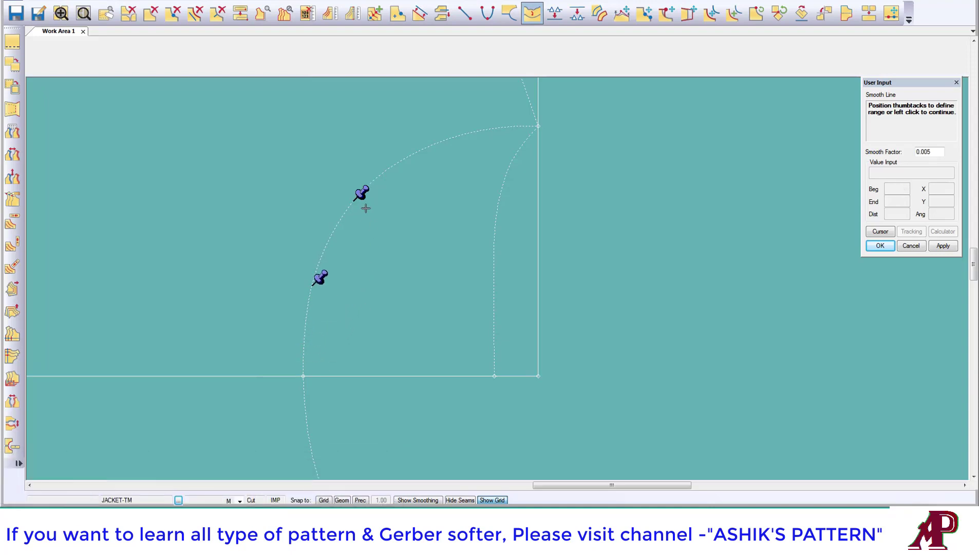
pyautogui.moveTo(386, 173)
pyautogui.mouseDown()
pyautogui.moveTo(447, 148)
pyautogui.moveTo(394, 240)
pyautogui.mouseUp()
pyautogui.moveTo(323, 289); pyautogui.dragTo(337, 343)
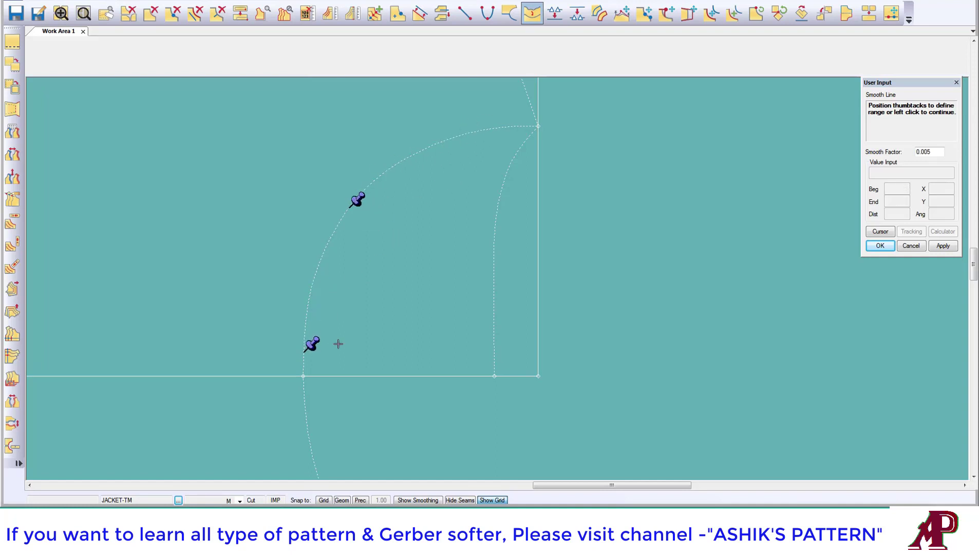
pyautogui.click(385, 271)
pyautogui.rightClick(385, 282)
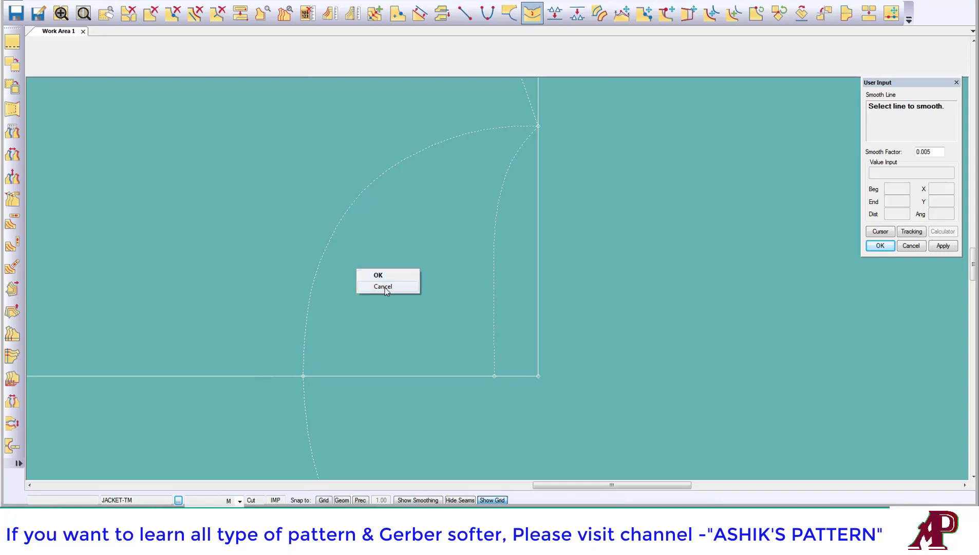
pyautogui.click(384, 287)
pyautogui.click(195, 13)
# Step: Delete the curve piece below the baseline and mirror the hood curve across the baseline
pyautogui.click(302, 419)
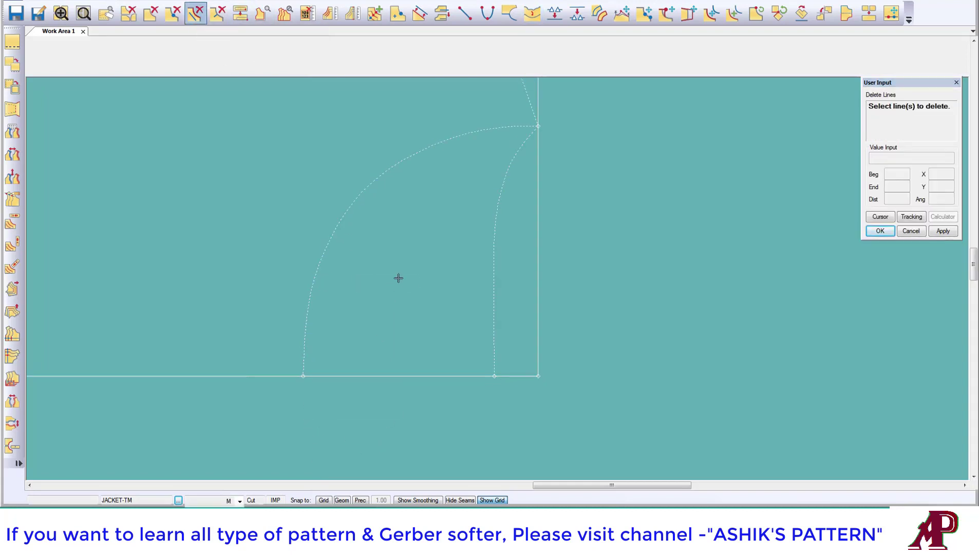
pyautogui.rightClick(398, 277)
pyautogui.click(403, 284)
pyautogui.click(508, 13)
pyautogui.click(451, 138)
pyautogui.rightClick(308, 381)
pyautogui.click(314, 388)
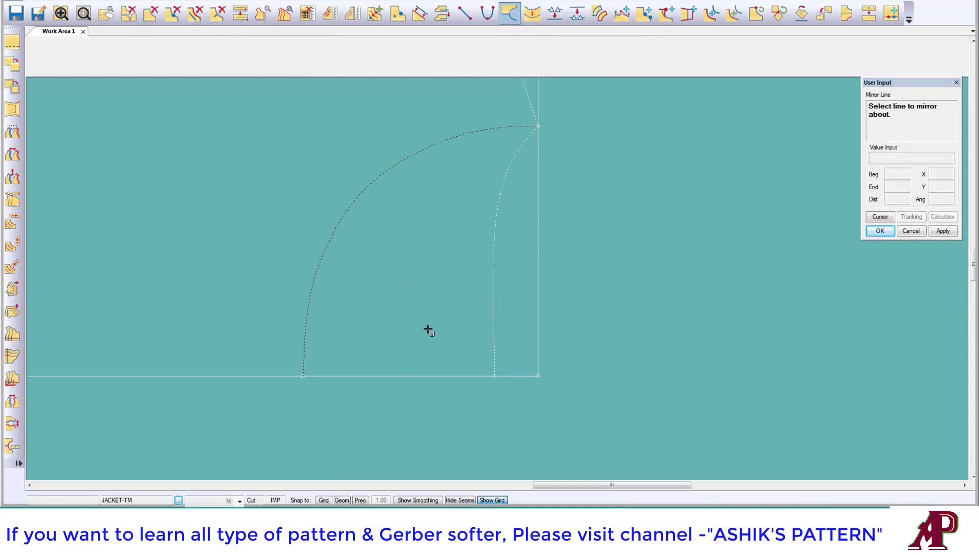
pyautogui.click(418, 376)
pyautogui.rightClick(402, 286)
pyautogui.click(406, 296)
# Step: Zoom in and out to inspect the mirrored hood curve beside the inner neck curve
pyautogui.scroll(-3, 294, 302)
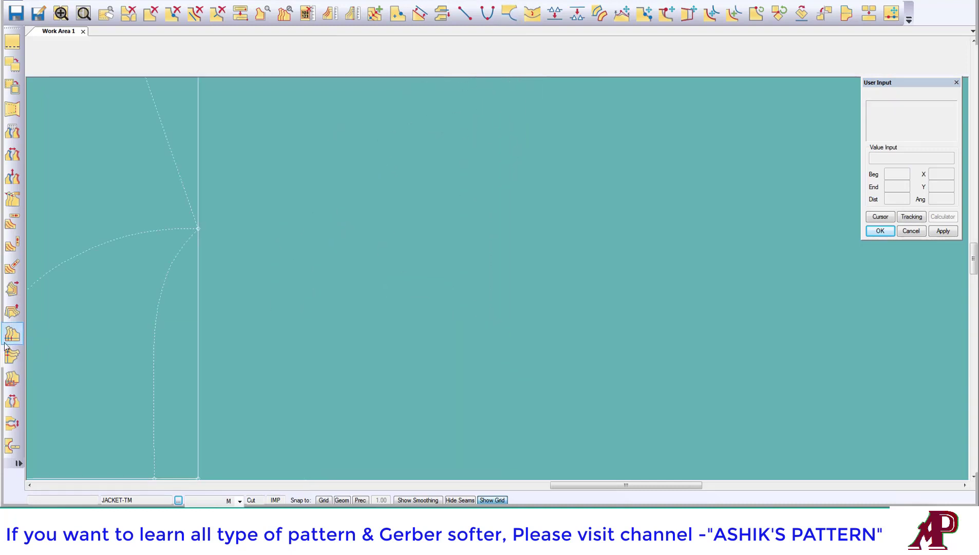
pyautogui.scroll(1, 126, 364)
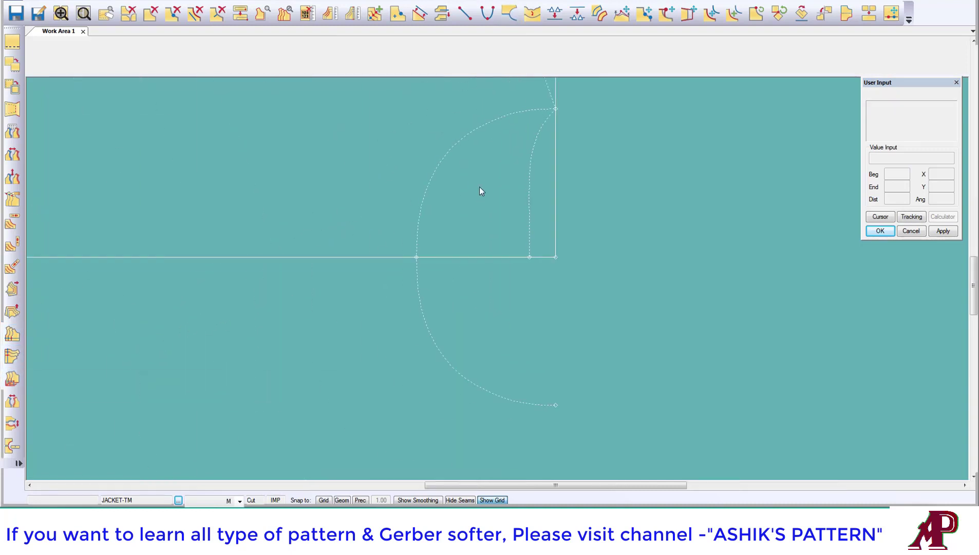
pyautogui.scroll(1, 483, 174)
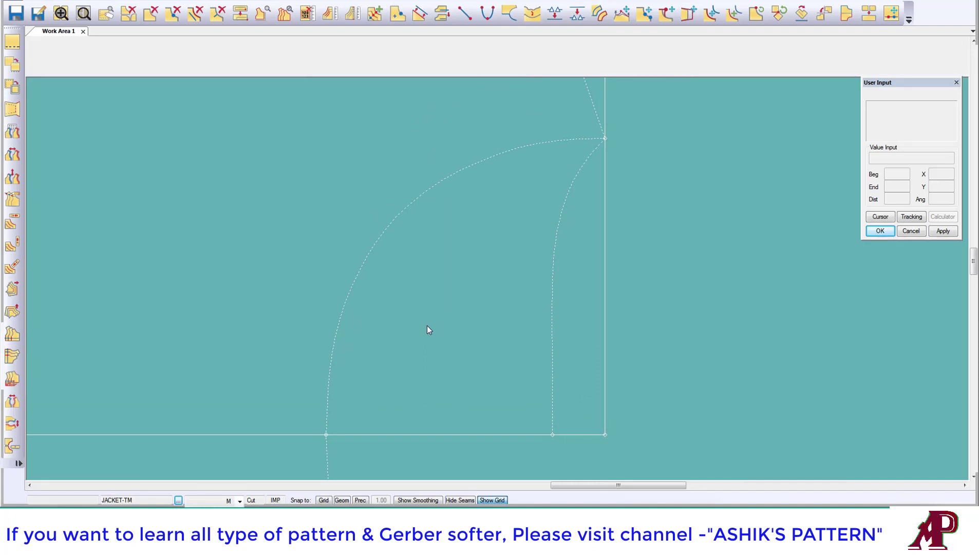
pyautogui.scroll(-1, 467, 250)
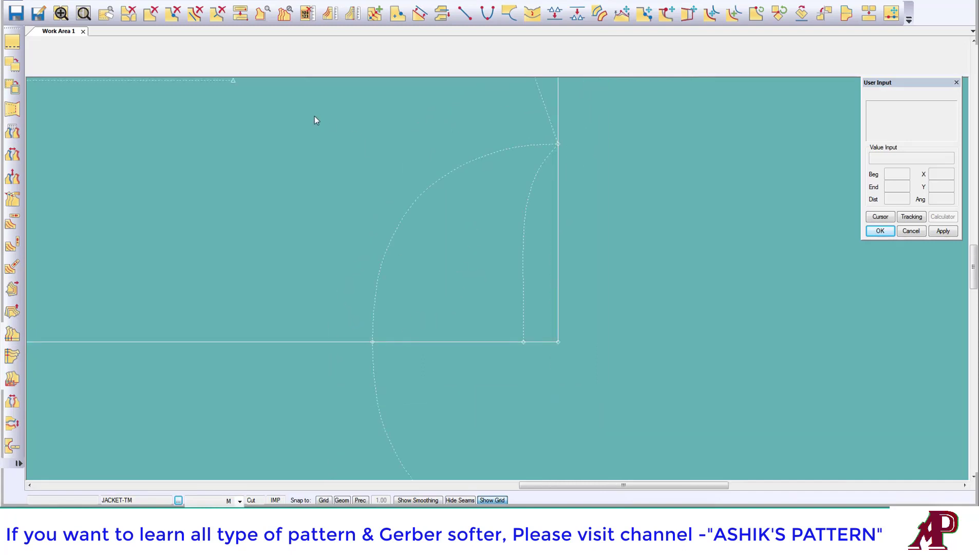
pyautogui.scroll(-1, 316, 120)
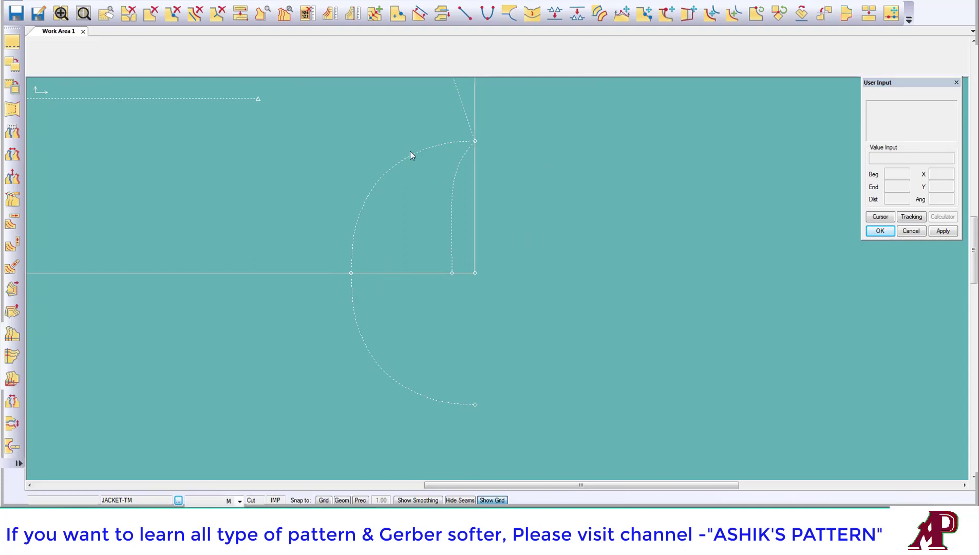
pyautogui.scroll(1, 371, 205)
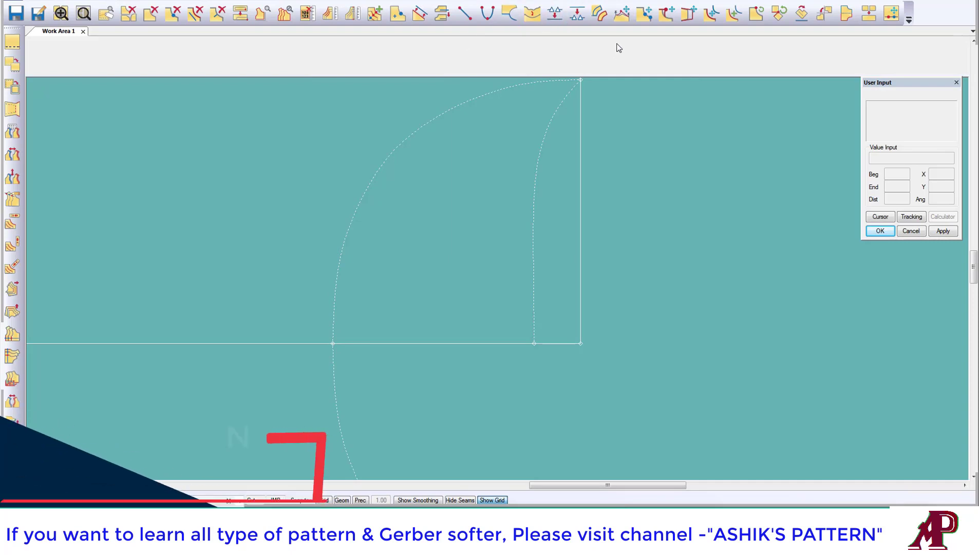
# Step: Move a hood curve point with Move Smooth to reshape the arc
pyautogui.click(621, 13)
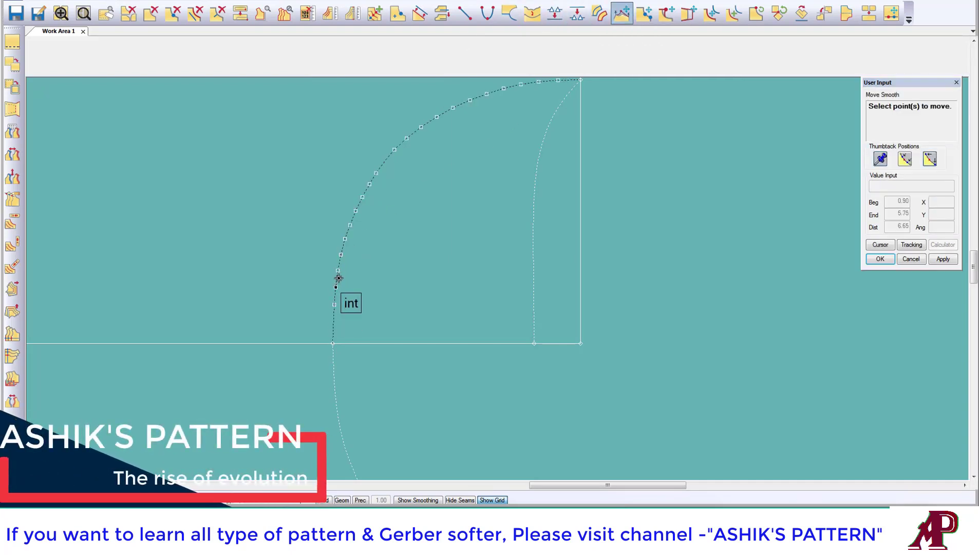
pyautogui.click(338, 270)
pyautogui.click(338, 334)
pyautogui.click(337, 270)
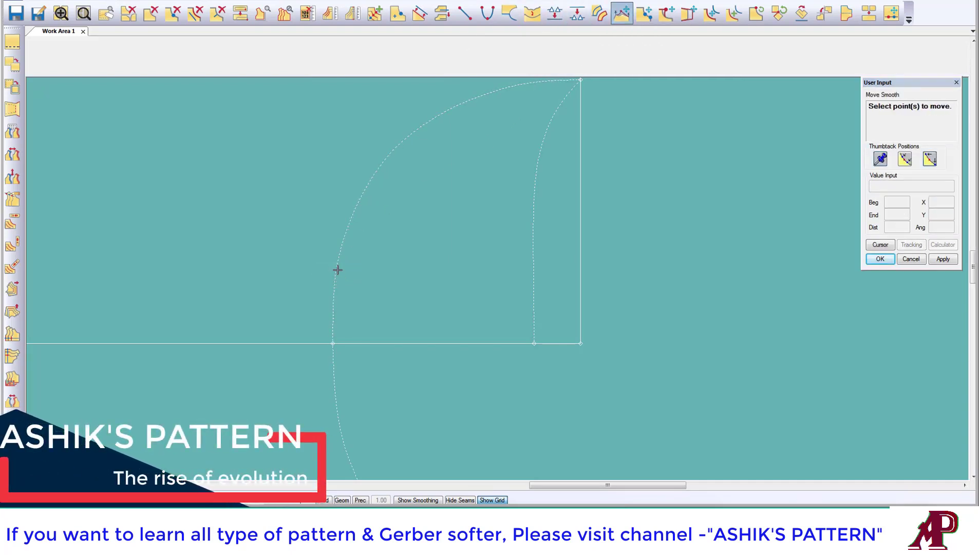
pyautogui.scroll(-1, 374, 251)
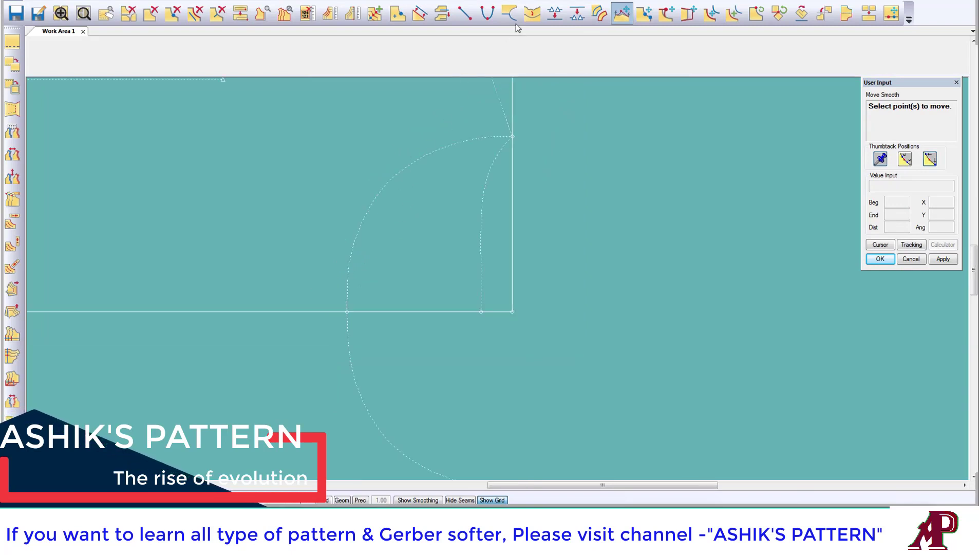
# Step: Smooth the hood curve between two thumbtacked points partway along the arc
pyautogui.click(532, 13)
pyautogui.click(431, 144)
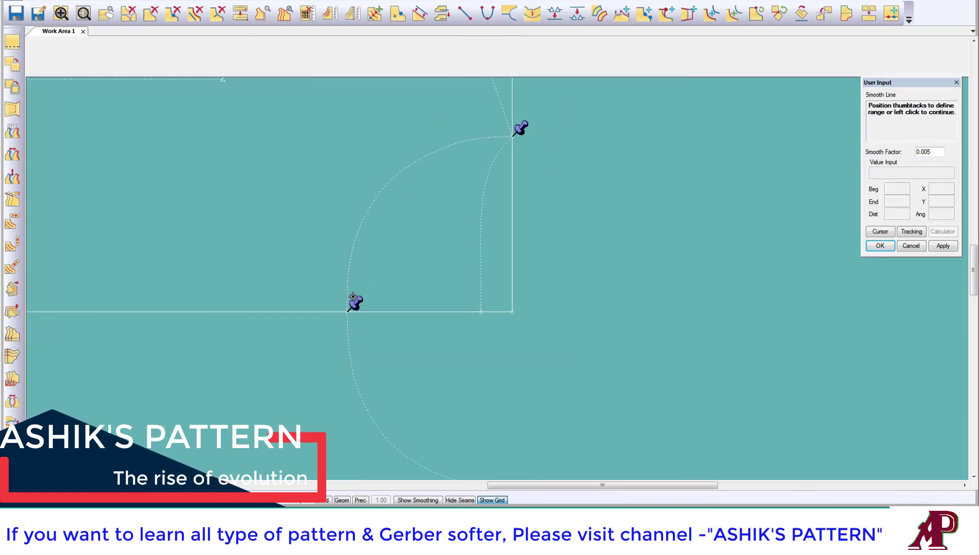
pyautogui.moveTo(356, 303); pyautogui.dragTo(355, 281)
pyautogui.moveTo(518, 120); pyautogui.dragTo(413, 202)
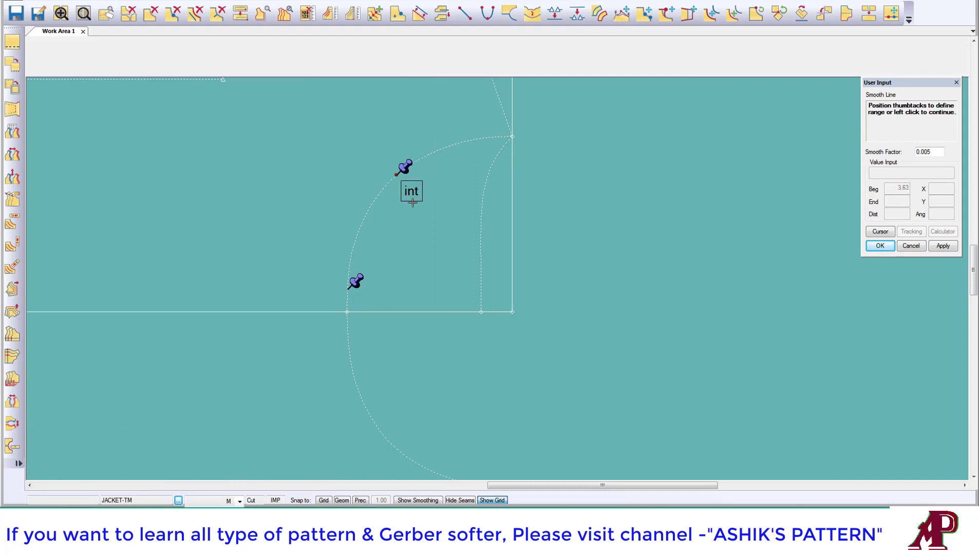
pyautogui.rightClick(360, 255)
pyautogui.click(385, 272)
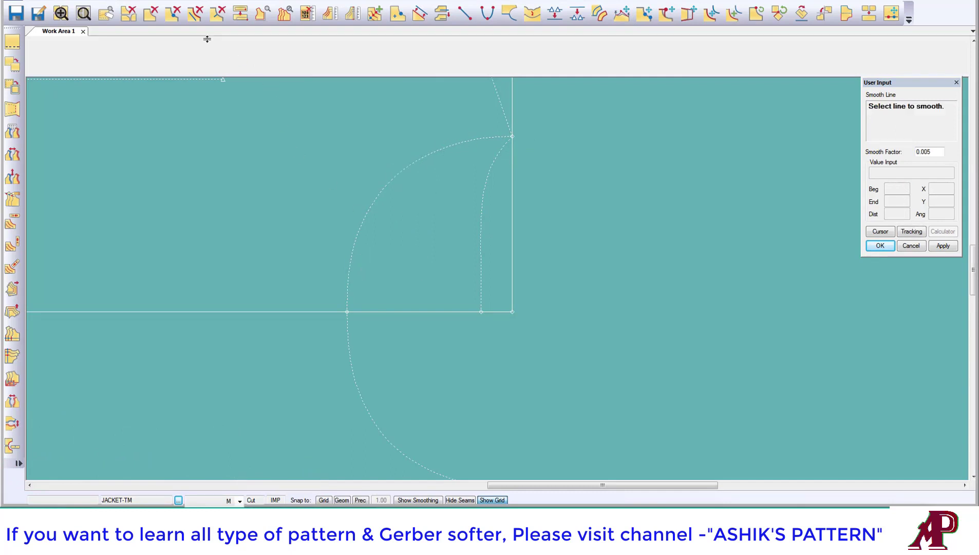
# Step: Delete the mirrored lower half of the hood curve below the baseline
pyautogui.click(194, 15)
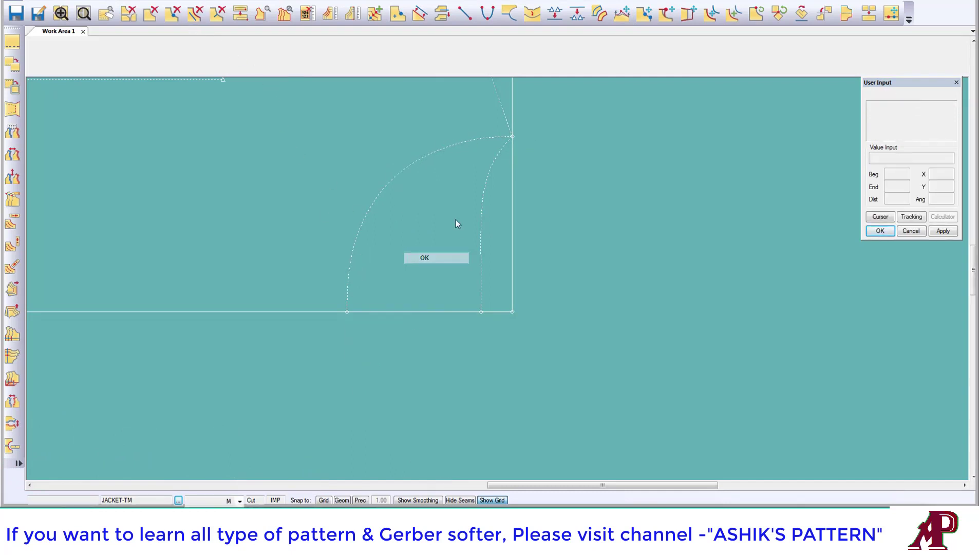
pyautogui.scroll(1, 456, 226)
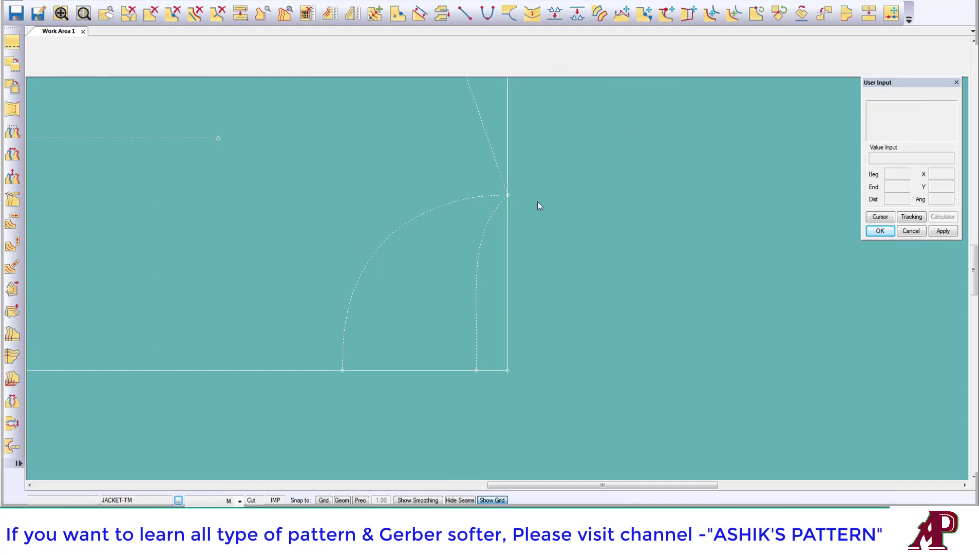
pyautogui.hscroll(-1, 475, 277)
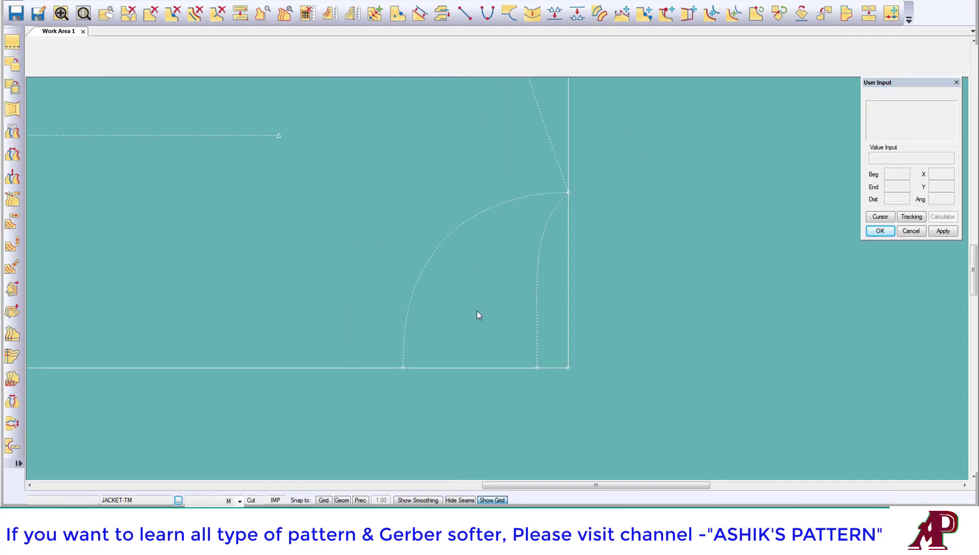
pyautogui.scroll(-1, 509, 253)
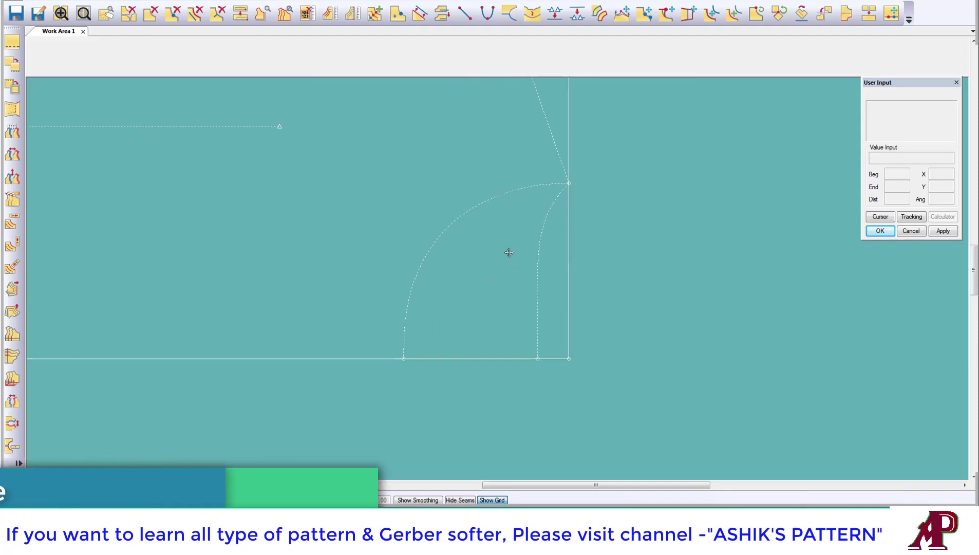
# Step: Mirror the hood curve across the diagonal line
pyautogui.click(510, 14)
pyautogui.click(542, 180)
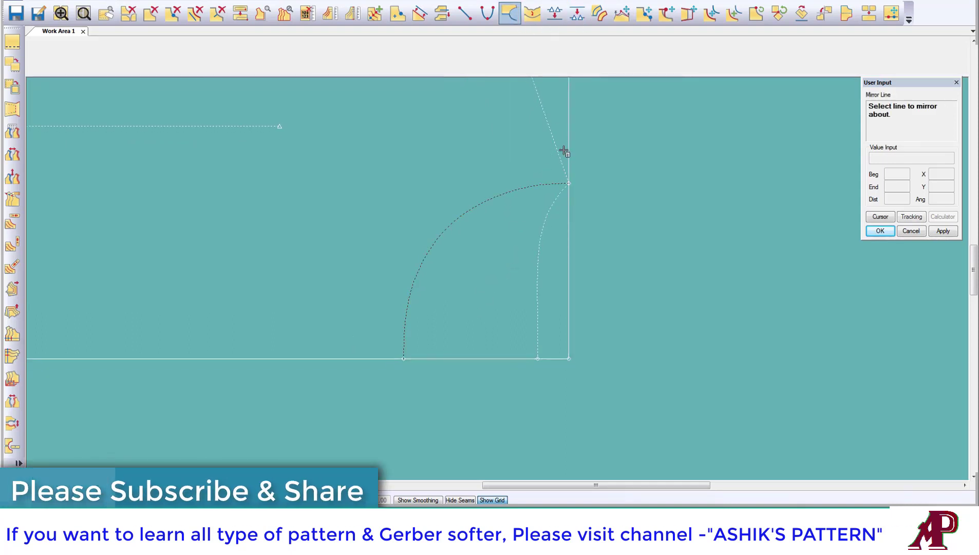
pyautogui.click(558, 151)
# Step: Mirror the hood curve across the bottom baseline to continue it below
pyautogui.click(513, 190)
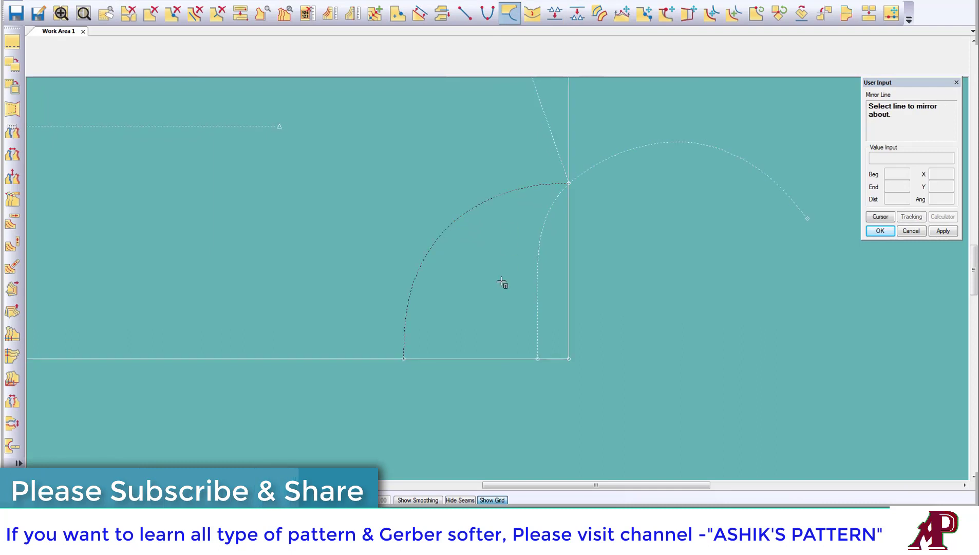
pyautogui.click(483, 353)
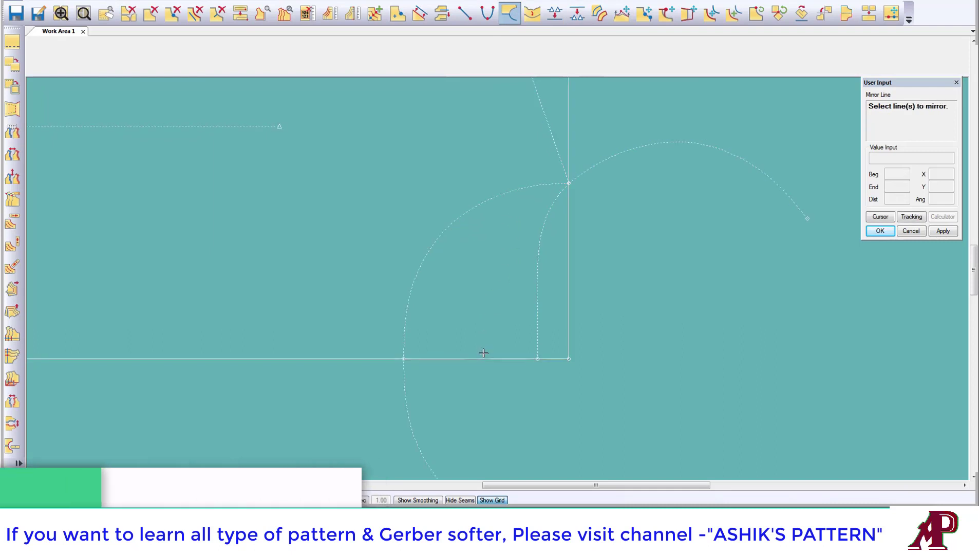
pyautogui.rightClick(450, 281)
pyautogui.click(483, 284)
pyautogui.moveTo(460, 220); pyautogui.dragTo(403, 168, button='middle')
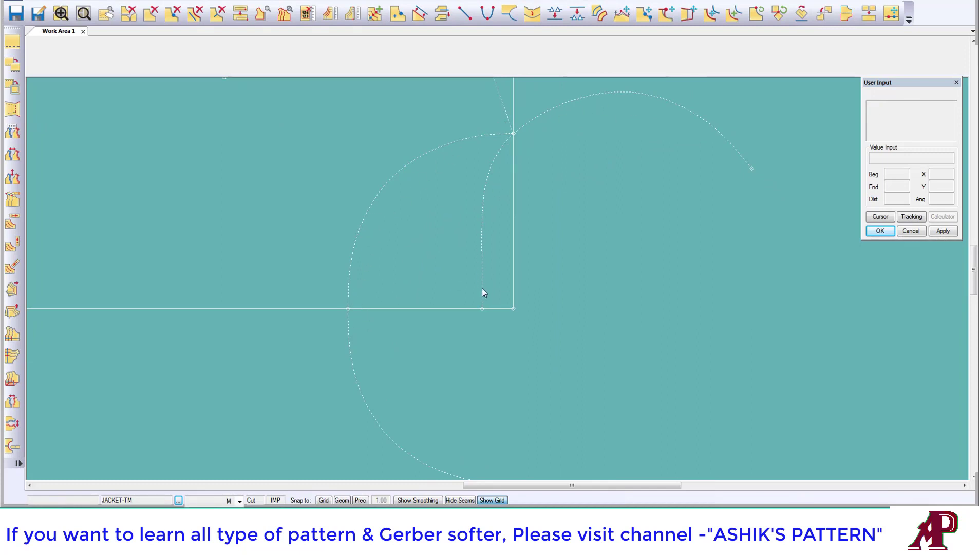
pyautogui.moveTo(491, 184); pyautogui.dragTo(490, 203, button='middle')
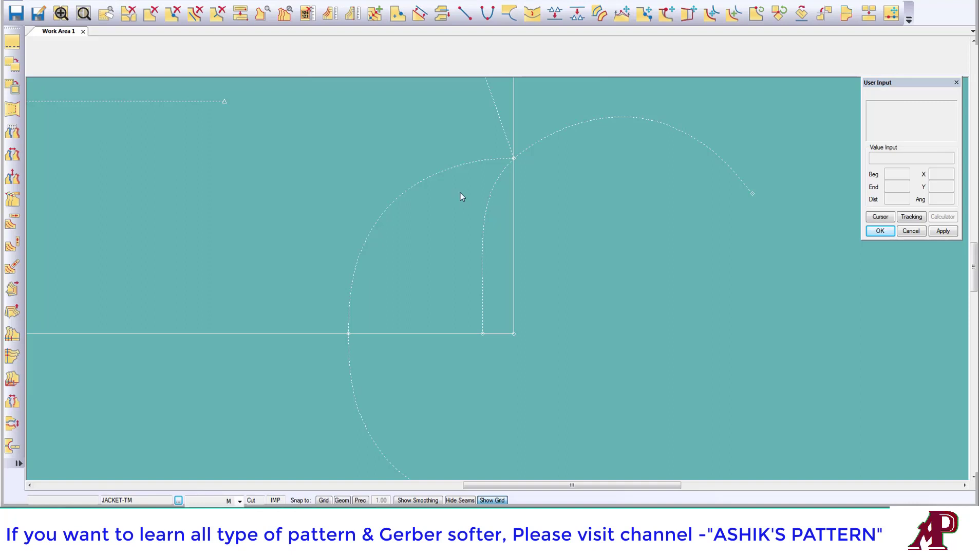
pyautogui.moveTo(461, 193); pyautogui.dragTo(461, 208, button='middle')
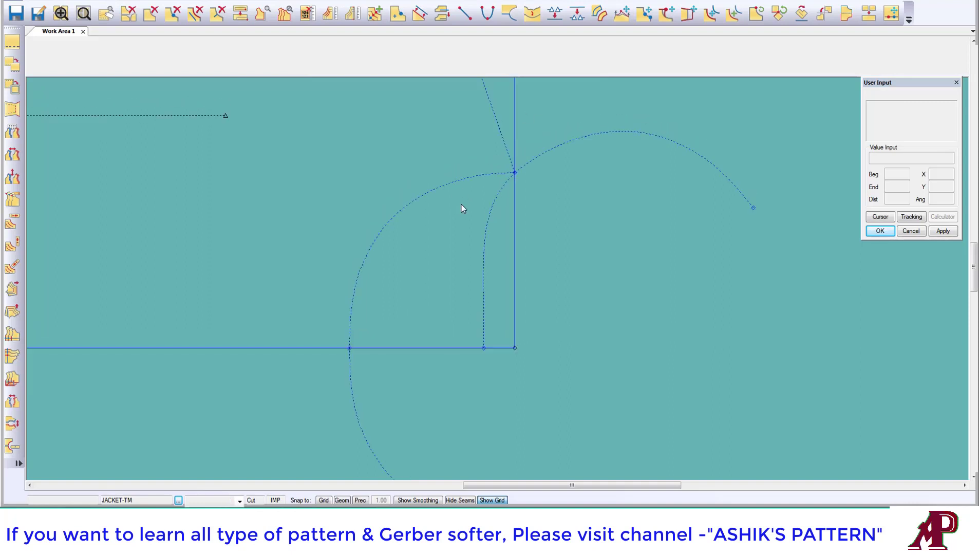